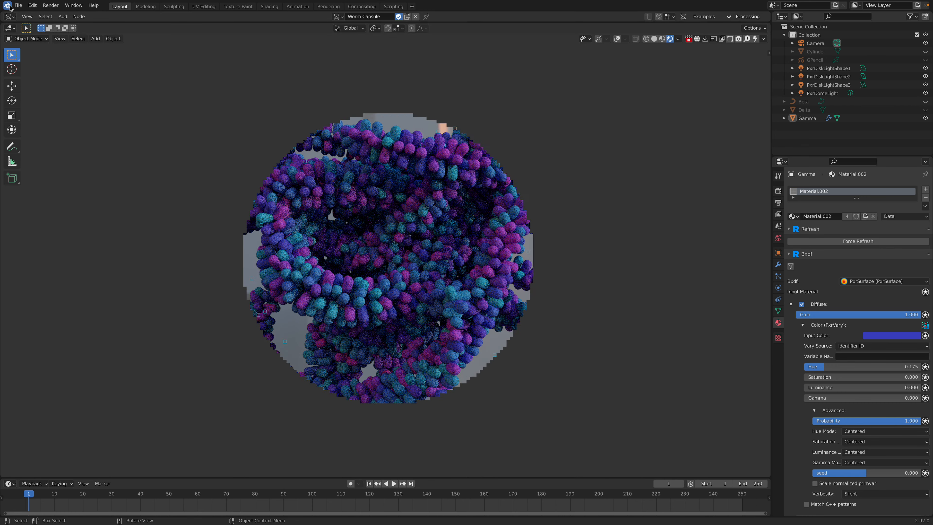
Open the splash screen to check the program version, and close it again.
left_click(7, 6)
left_click(22, 16)
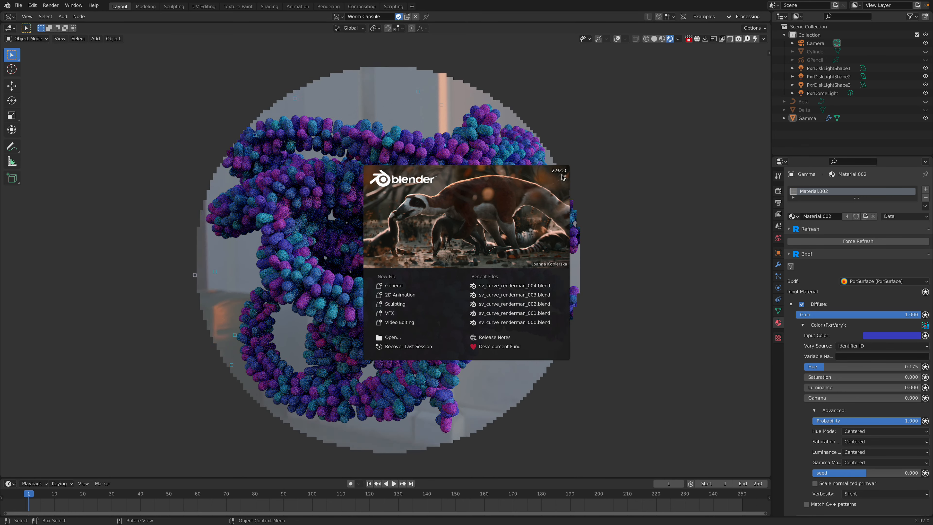
left_click(600, 193)
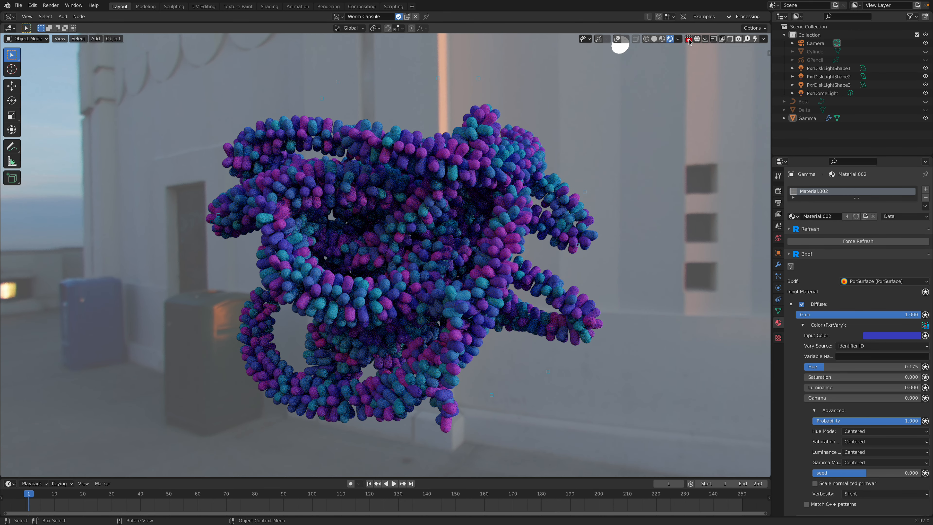
Return the viewport to solid shading and enlarge the node editor area above it so the whole Worm Capsule tree shows.
left_click(655, 38)
left_click_drag(610, 22, 603, 181)
scroll(423, 111, "up", 3)
middle_click_drag(449, 111, 389, 114)
scroll(448, 131, "up", 4)
middle_click_drag(510, 129, 538, 104)
scroll(459, 107, "down", 3)
middle_click_drag(342, 112, 430, 105)
scroll(401, 250, "down", 1)
middle_click_drag(389, 257, 375, 264)
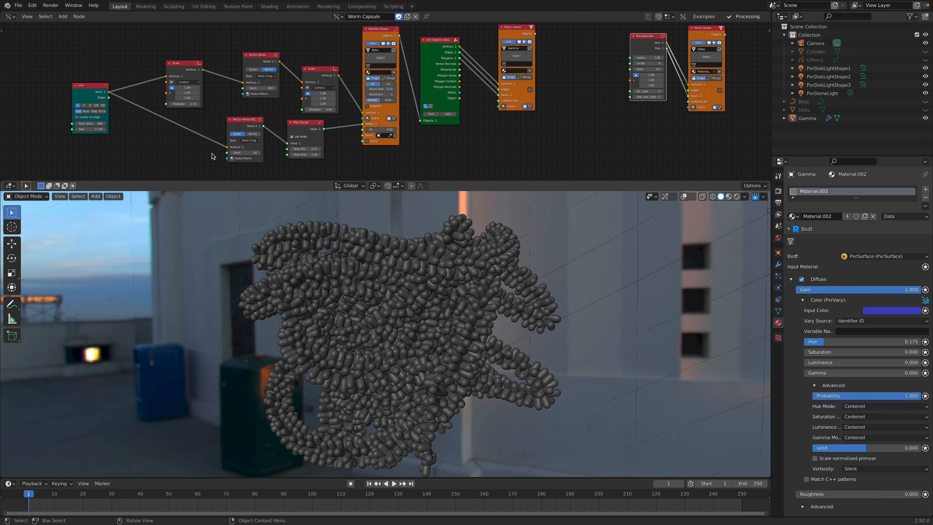
Vary the worm's shape by setting the upper Vector Noise node's seed to 482.
middle_click_drag(201, 147, 215, 146)
left_click_drag(270, 87, 287, 86)
scroll(344, 276, "down", 2)
middle_click_drag(344, 277, 320, 282)
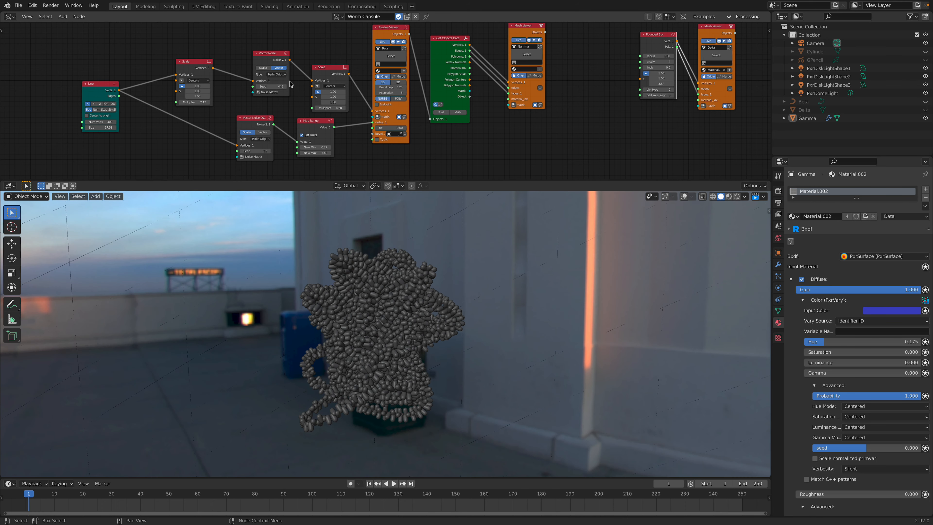
left_click_drag(272, 87, 281, 87)
Set the Line node's size to 17.04 and reposition the node near the start of the tree.
scroll(257, 94, "up", 1)
left_click_drag(78, 84, 94, 80)
scroll(91, 88, "up", 2)
middle_click_drag(81, 112, 199, 98)
scroll(159, 109, "up", 1)
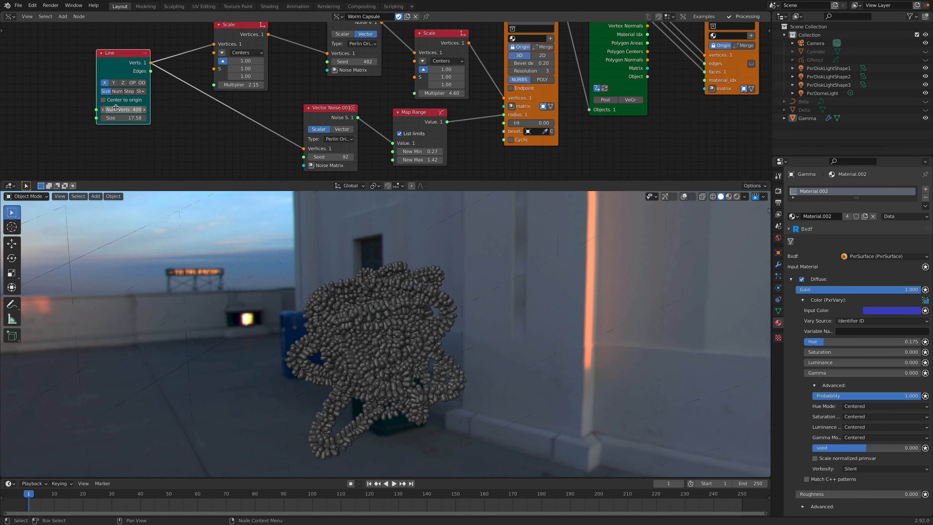
left_click_drag(124, 118, 116, 118)
left_click_drag(131, 58, 144, 77)
Rearrange the two Vector Noise nodes so that they sit closer to the Line and first Scale nodes.
scroll(154, 84, "down", 3)
middle_click_drag(161, 85, 146, 90)
left_click_drag(161, 85, 168, 85)
middle_click_drag(282, 108, 226, 104)
left_click_drag(257, 113, 243, 111)
left_click_drag(282, 39, 268, 40)
scroll(263, 64, "up", 1)
left_click_drag(238, 104, 248, 102)
scroll(248, 92, "down", 2)
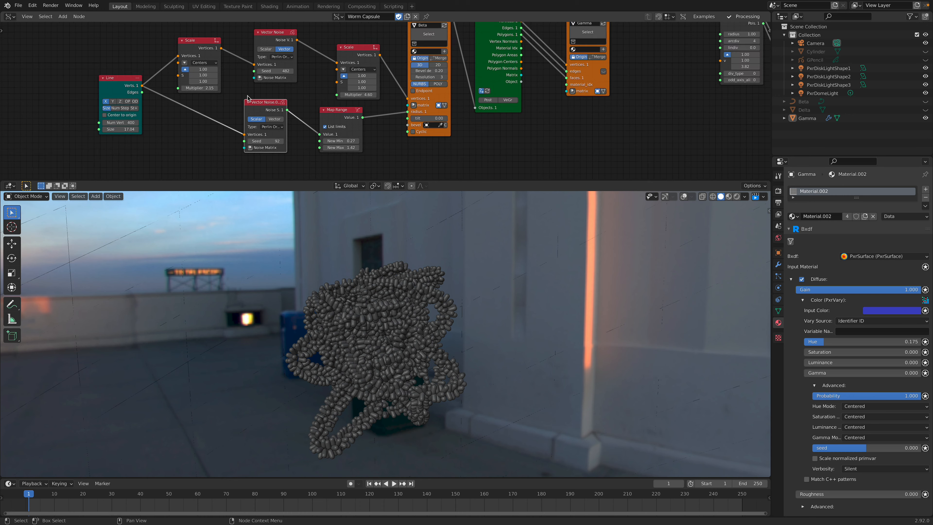
middle_click_drag(249, 91, 241, 101)
scroll(252, 51, "up", 1)
left_click_drag(264, 54, 246, 47)
left_click_drag(236, 112, 230, 107)
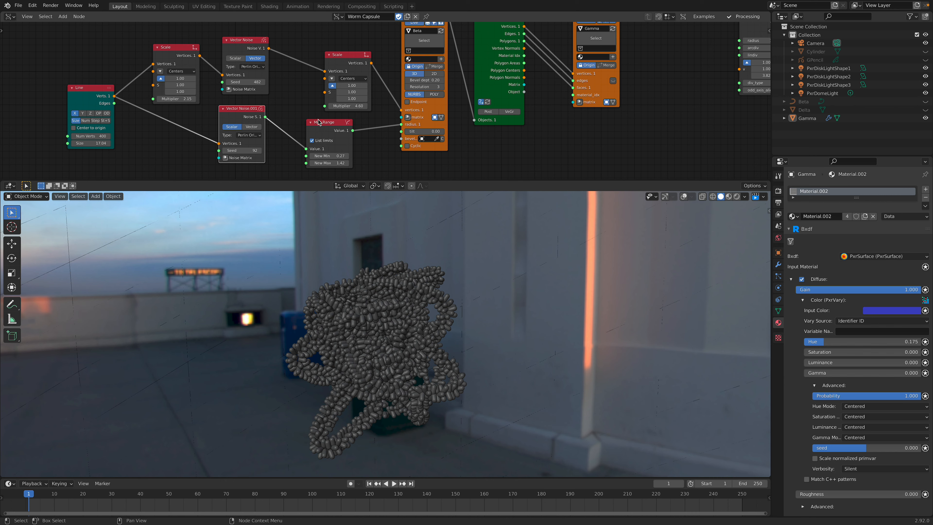
Set the Map Range node's New Min to 0.19 and New Max to 2.05 to vary the curve radius.
left_click_drag(317, 121, 318, 124)
left_click_drag(325, 158, 385, 161)
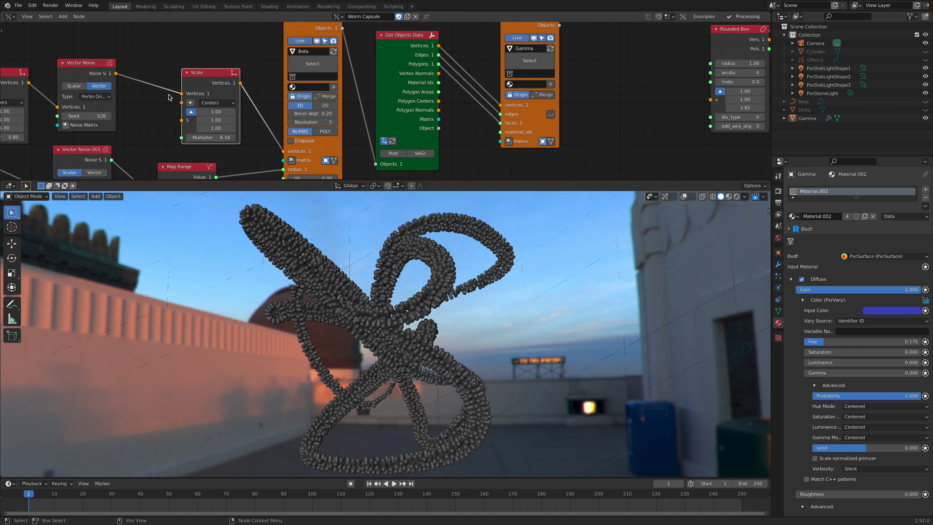
Shift the Polyline Viewer node slightly and unhide its Beta curve object in the viewport.
middle_click_drag(303, 30, 235, 58)
left_click_drag(235, 58, 226, 47)
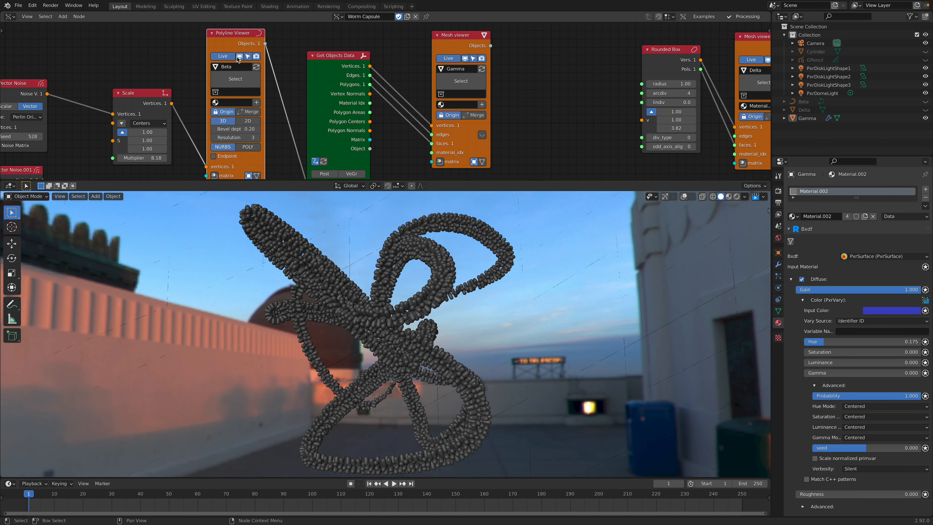
left_click(925, 102)
scroll(334, 135, "down", 2)
middle_click_drag(333, 135, 351, 88)
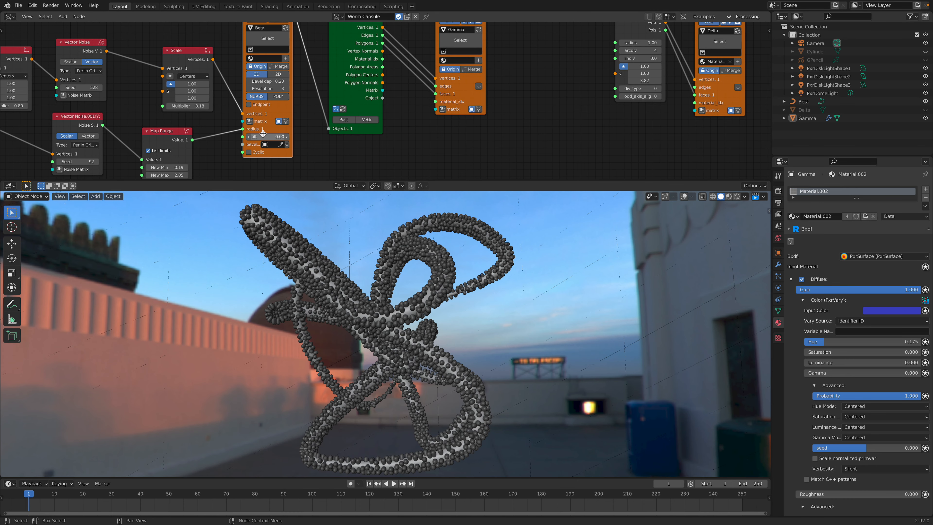
left_click(249, 152)
left_click(260, 154)
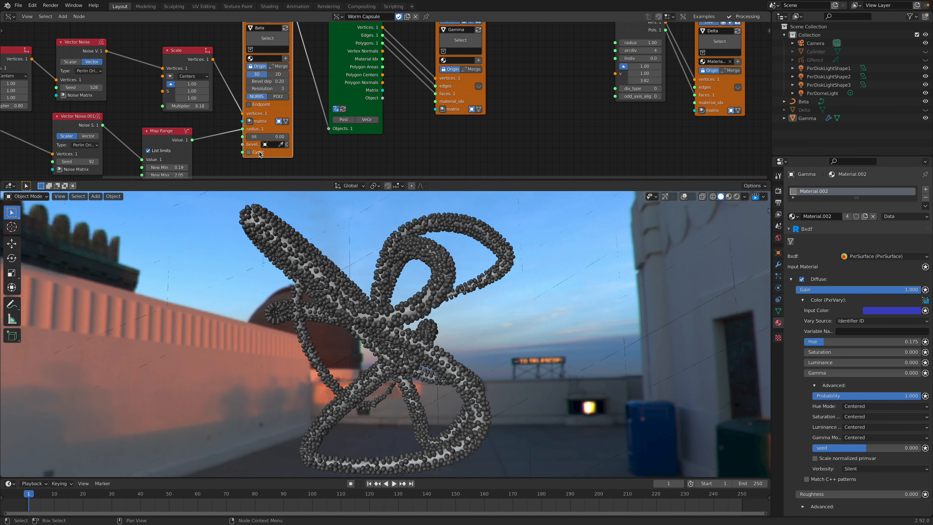
Offset the Beta curve beside the worm with a Matrix In node at X 14.358 feeding the Polyline Viewer's matrix input.
left_click(250, 121)
left_click(178, 100)
left_click_drag(193, 99, 371, 100, "shift")
middle_click_drag(512, 325, 328, 268)
middle_click_drag(261, 290, 299, 286)
scroll(261, 281, "up", 1)
Select the Gamma object and move its Mesh Viewer node closer to the Get Objects Data node.
left_click(274, 294)
middle_click_drag(349, 103, 253, 141)
left_click(251, 110)
middle_click_drag(289, 251, 253, 297)
middle_click_drag(291, 129, 261, 122)
left_click_drag(320, 35, 299, 39)
middle_click_drag(350, 114, 236, 127)
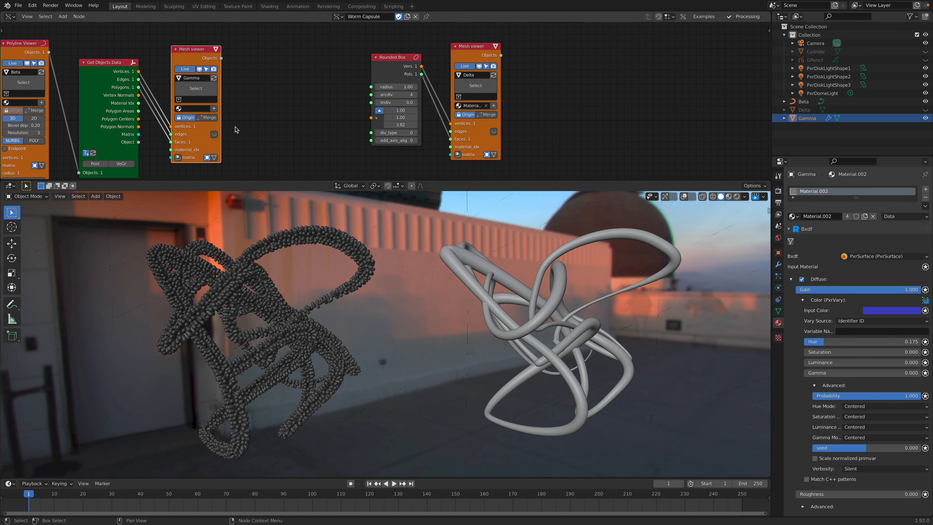
Set the Rounded Box radius to 1.00 and stretch its third vector component to 9.23 for longer capsules.
scroll(408, 95, "up", 2)
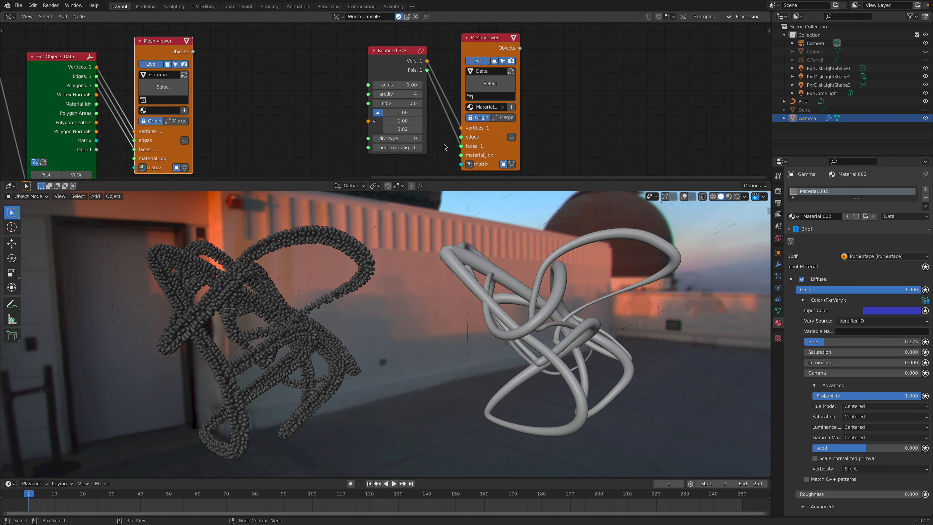
left_click_drag(398, 85, 401, 85)
left_click(398, 85)
type("1")
key("Return")
left_click_drag(398, 129, 470, 129)
middle_click_drag(348, 237, 309, 304)
scroll(387, 297, "up", 4)
scroll(415, 295, "down", 4)
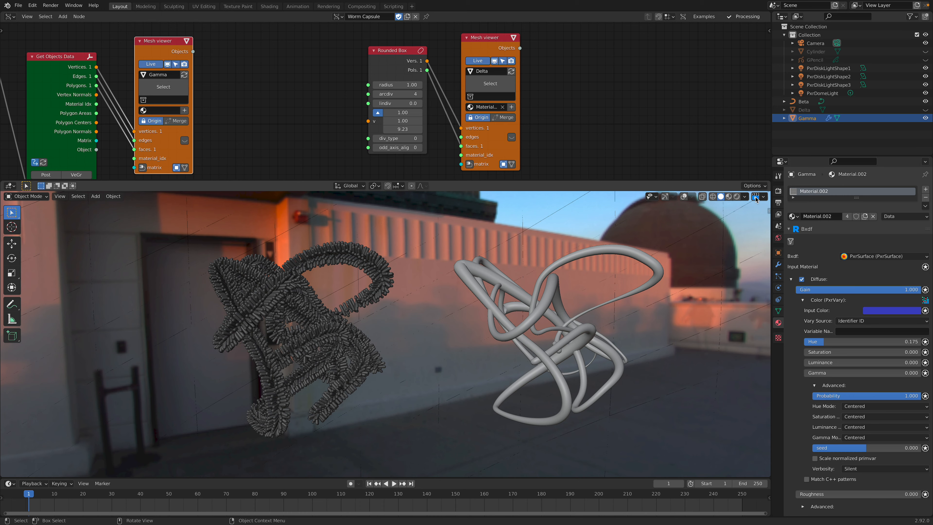
Preview the capsule worm and the Beta curve in rendered shading, and return to solid shading.
key("z")
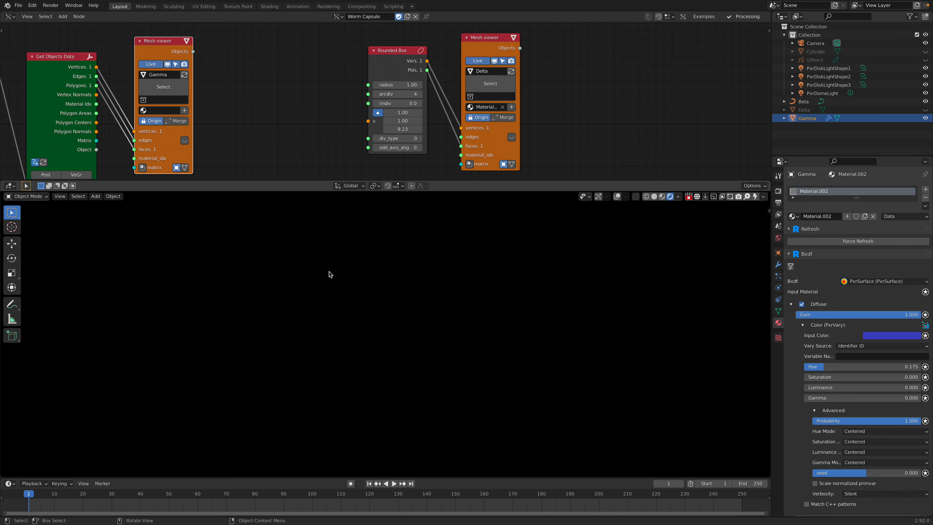
middle_click_drag(372, 296, 289, 329)
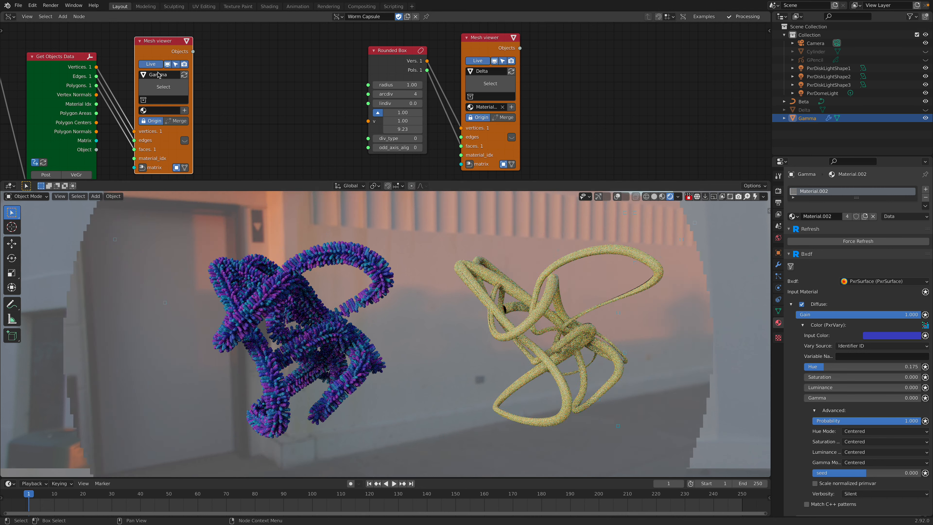
middle_click_drag(186, 80, 267, 73)
left_click(926, 110)
middle_click_drag(222, 70, 286, 32)
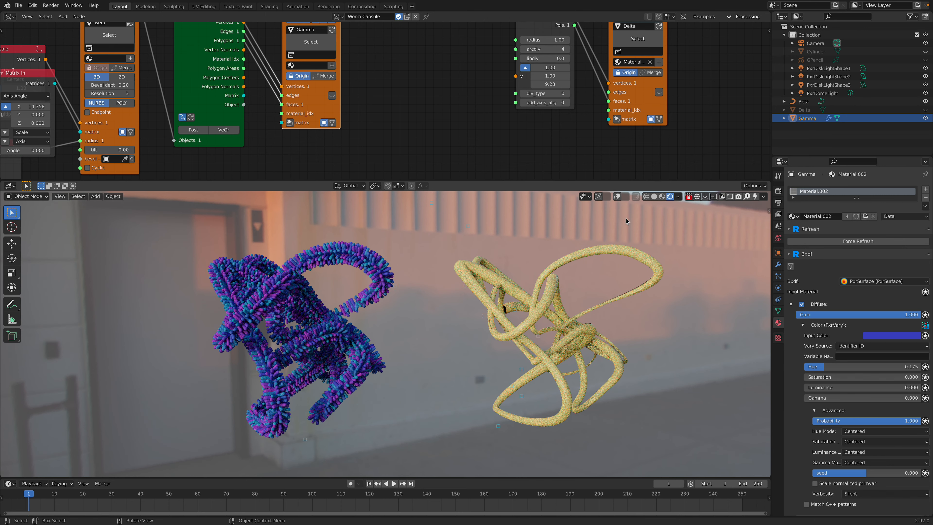
left_click(690, 198)
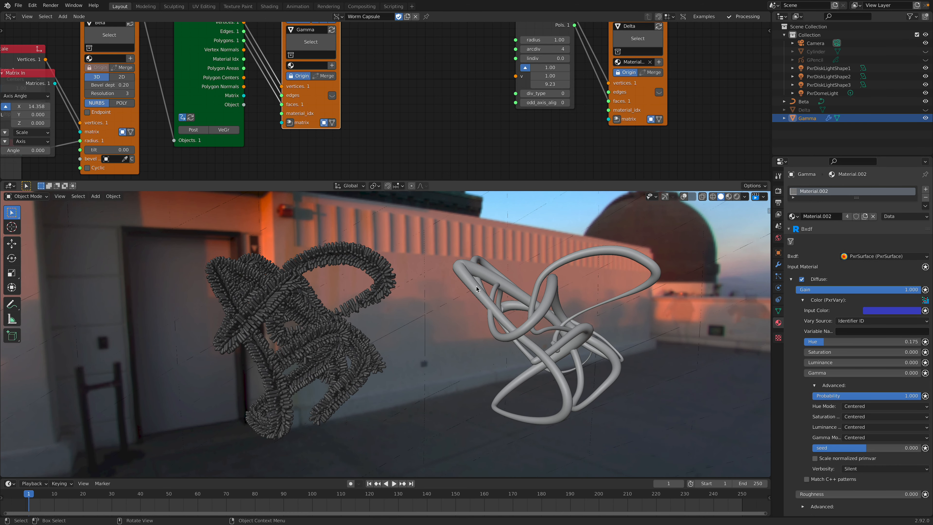
Save the file, select the Beta curve and inspect its Butter material with the slot list enlarged.
key("ctrl+s")
left_click(479, 269)
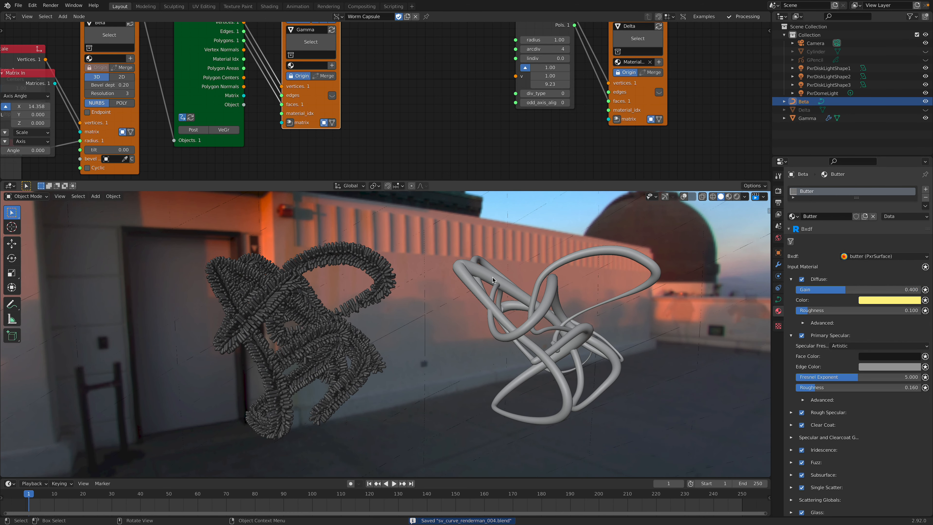
left_click_drag(857, 199, 858, 215)
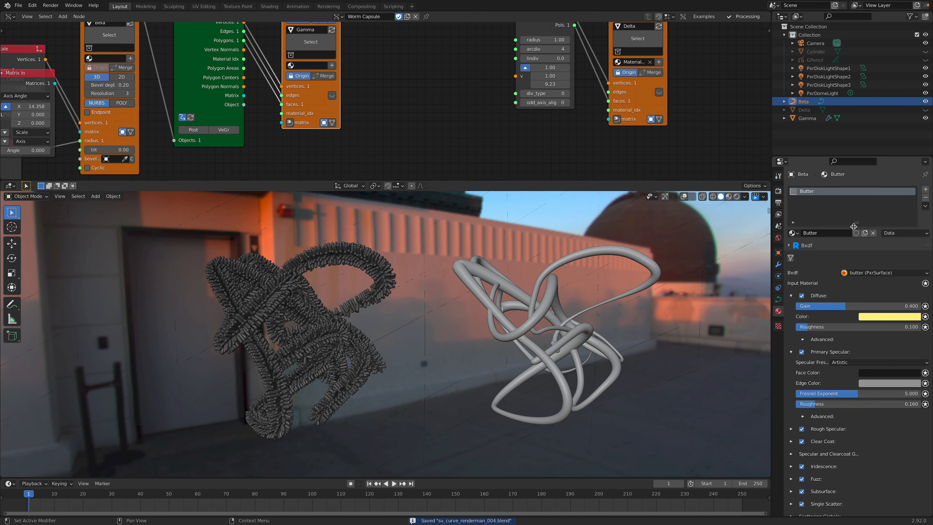
left_click(794, 233)
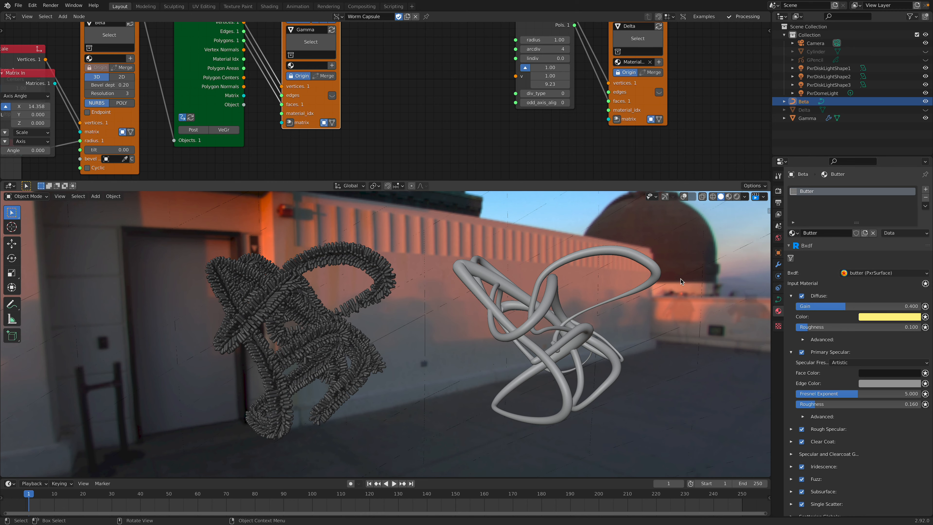
Temporarily unhide the Delta capsule, select it to examine its shape and material, and hide it again.
middle_click_drag(594, 303, 581, 304)
scroll(205, 107, "down", 4)
scroll(206, 107, "down", 3)
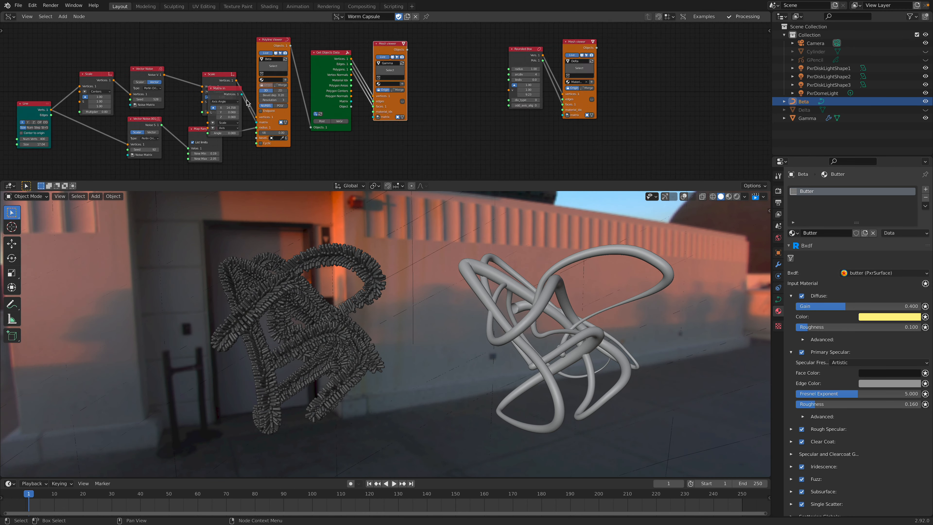
middle_click_drag(287, 283, 331, 284)
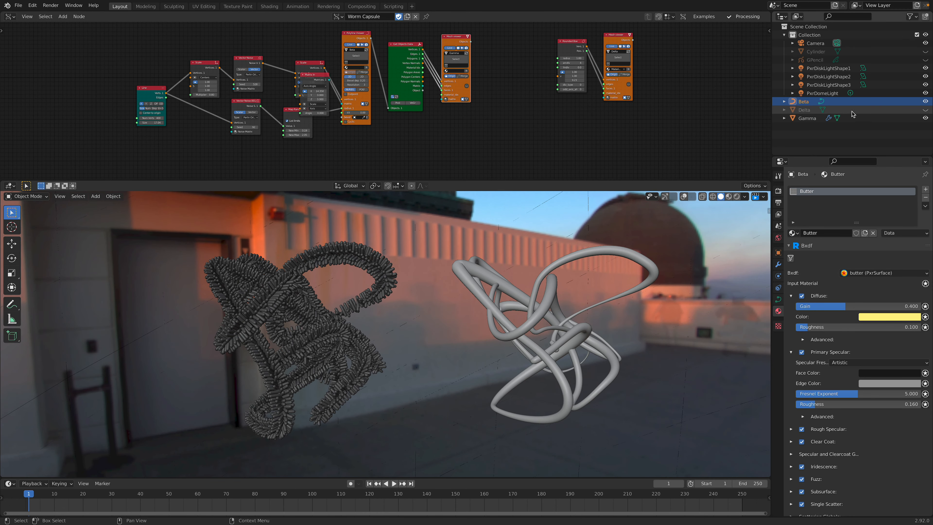
left_click(926, 110)
middle_click_drag(312, 304, 288, 304)
left_click(326, 275)
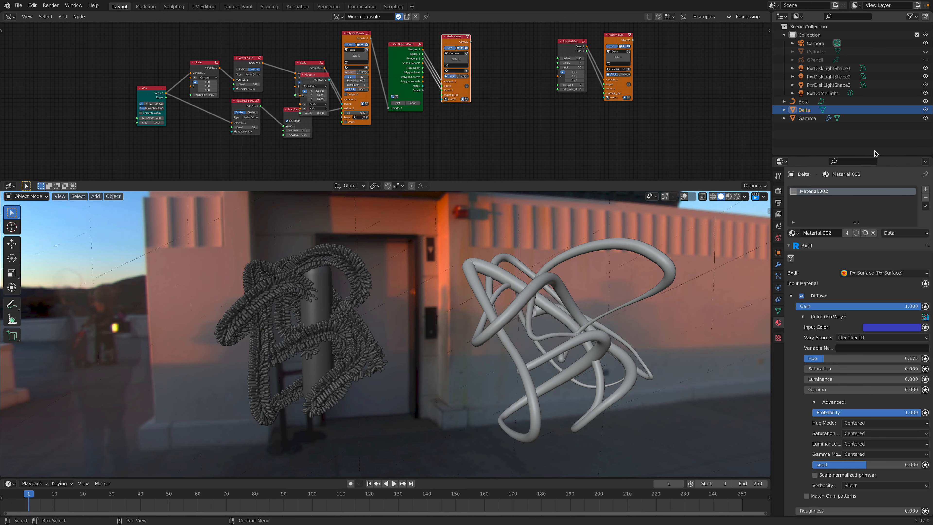
left_click(926, 110)
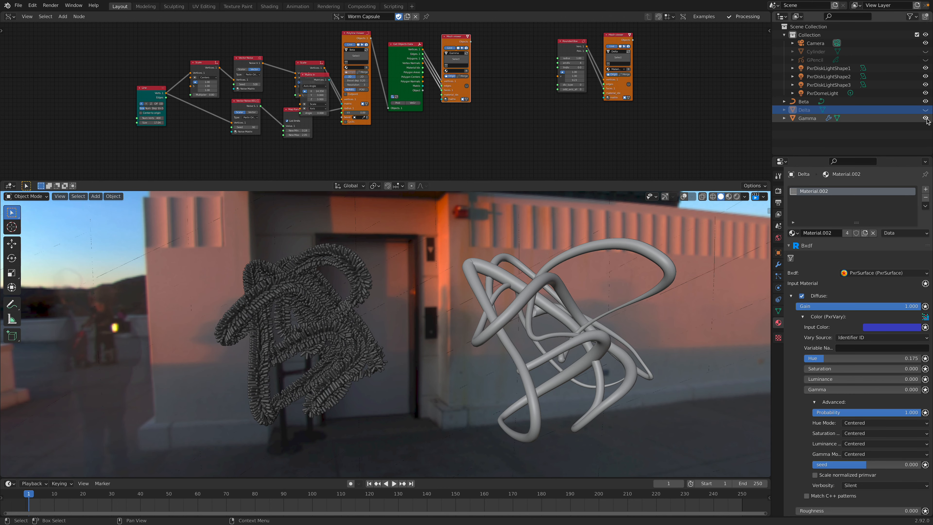
Compare the Gamma mesh with and without its GeometryNodes modifier by toggling the modifier's viewport display off and on.
middle_click_drag(314, 288, 338, 292)
left_click(311, 310)
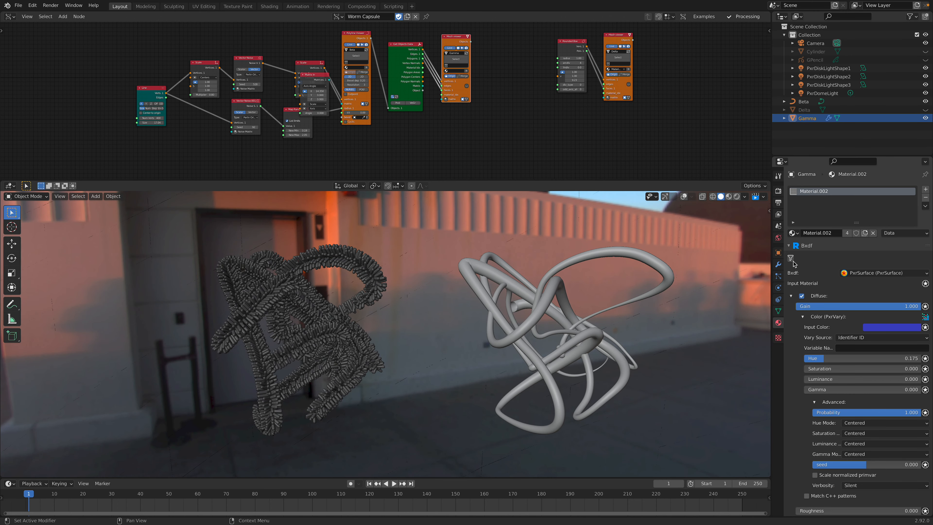
left_click(778, 264)
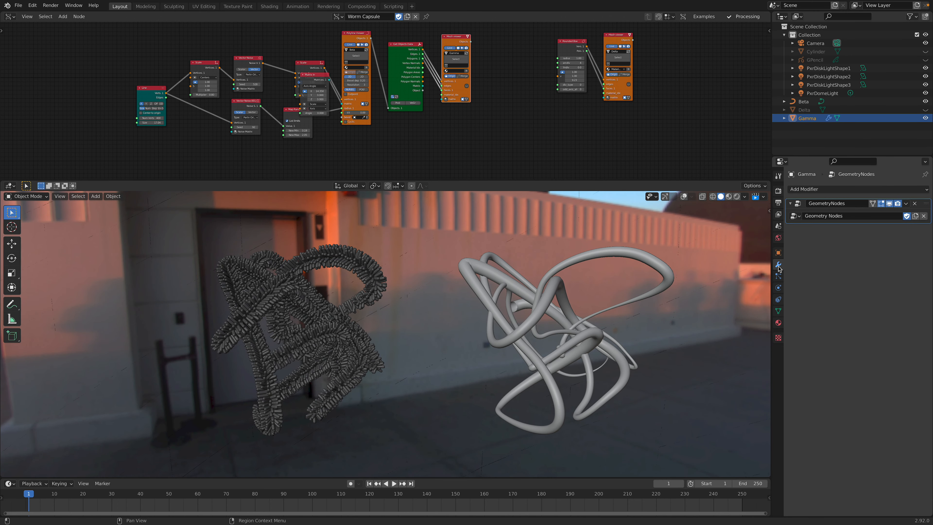
left_click(889, 203)
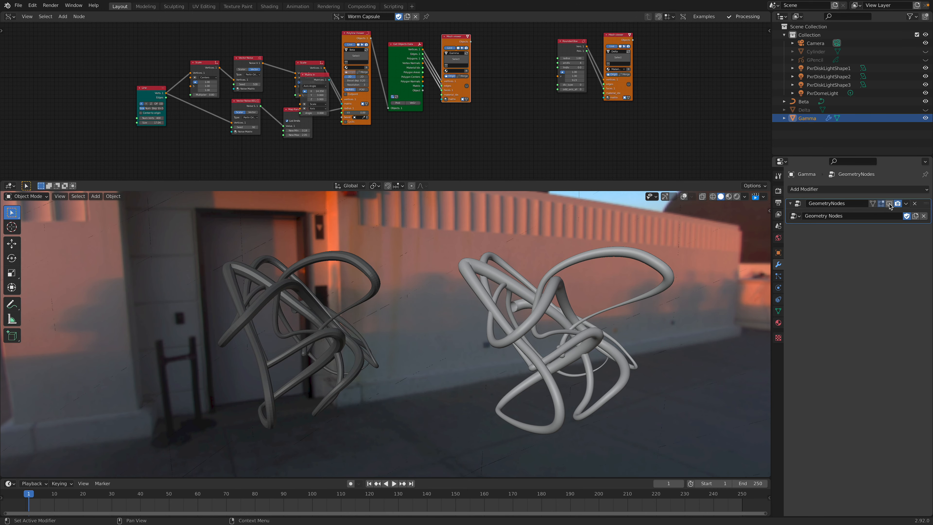
left_click(890, 204)
Switch the Sverchok node area to the Geometry Node Editor and set the Point Distribute density to 153.460.
left_click(10, 17)
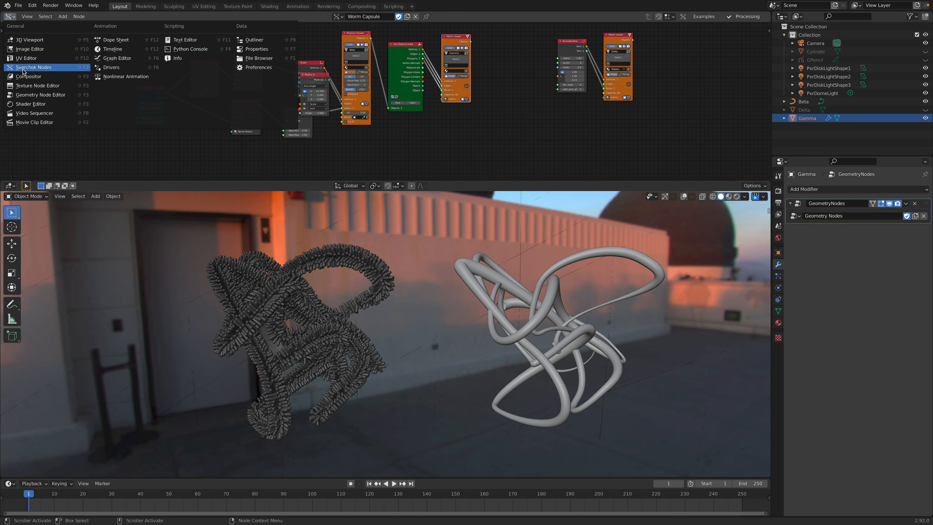
left_click(41, 90)
scroll(224, 111, "up", 2)
scroll(253, 119, "up", 2)
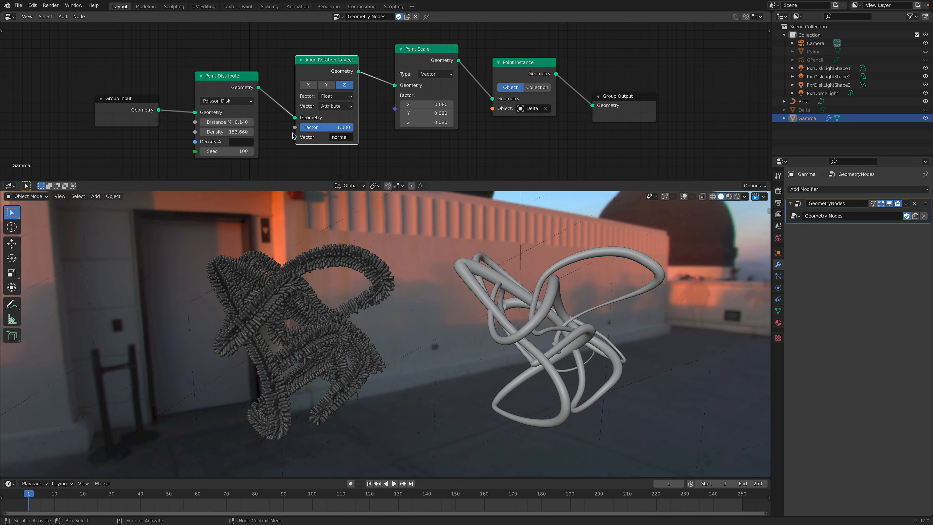
left_click_drag(197, 130, 201, 130)
scroll(306, 308, "up", 2)
middle_click_drag(319, 310, 274, 285)
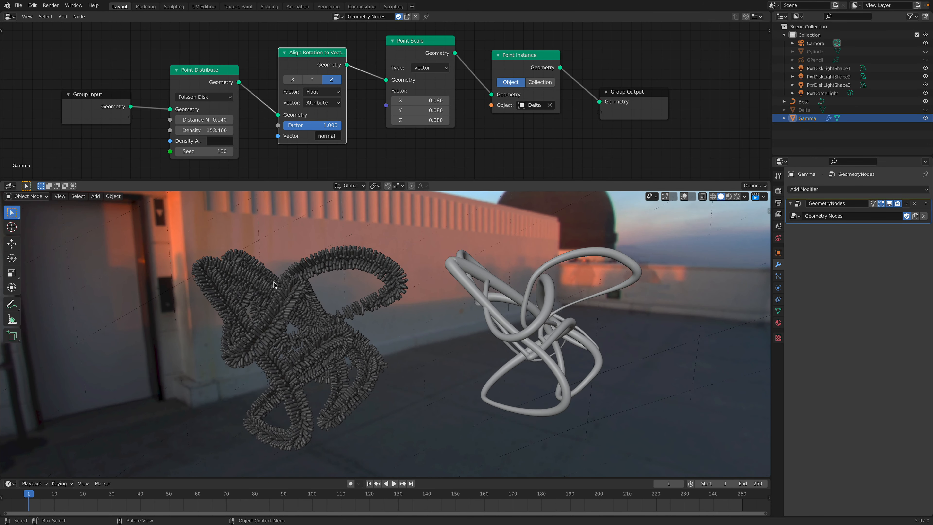
Reposition the Point Distribute, Align Rotation to Vector and Point Scale nodes for a more even layout.
left_click_drag(177, 133, 163, 124)
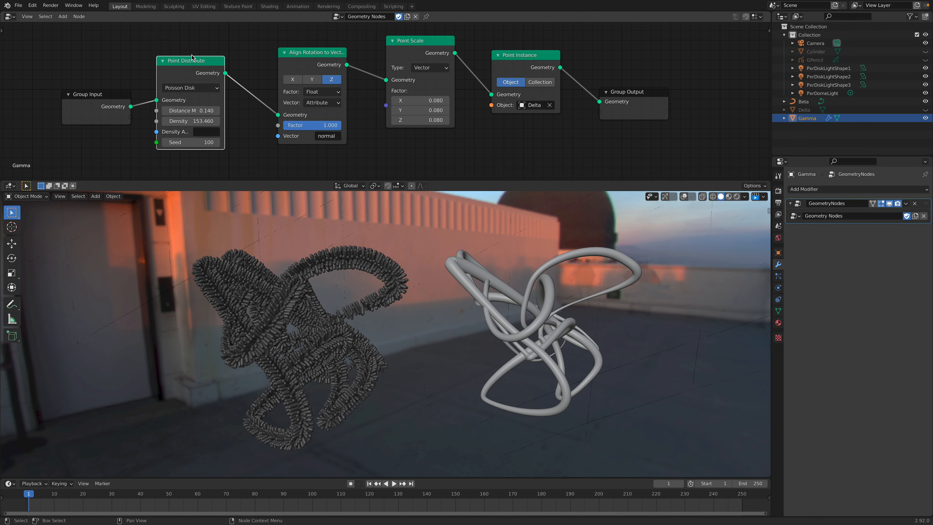
left_click_drag(325, 66, 310, 71)
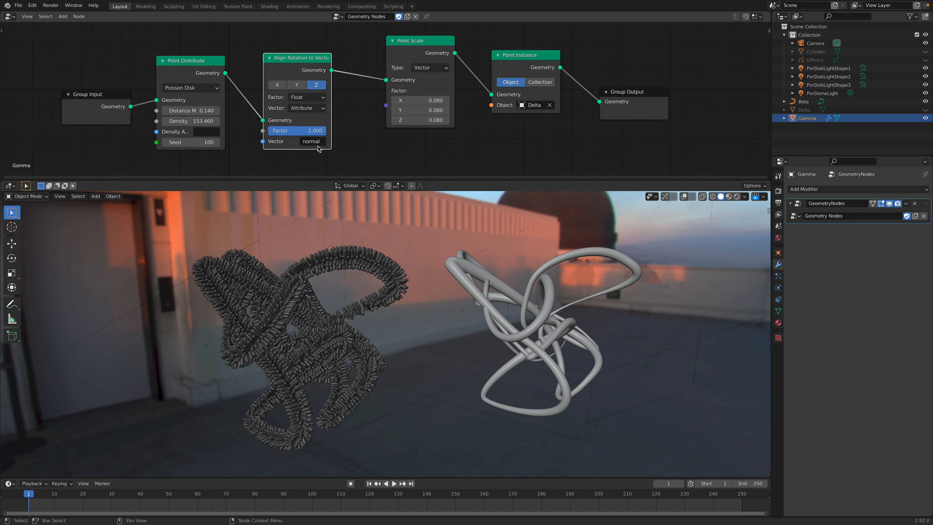
left_click_drag(394, 59, 376, 68)
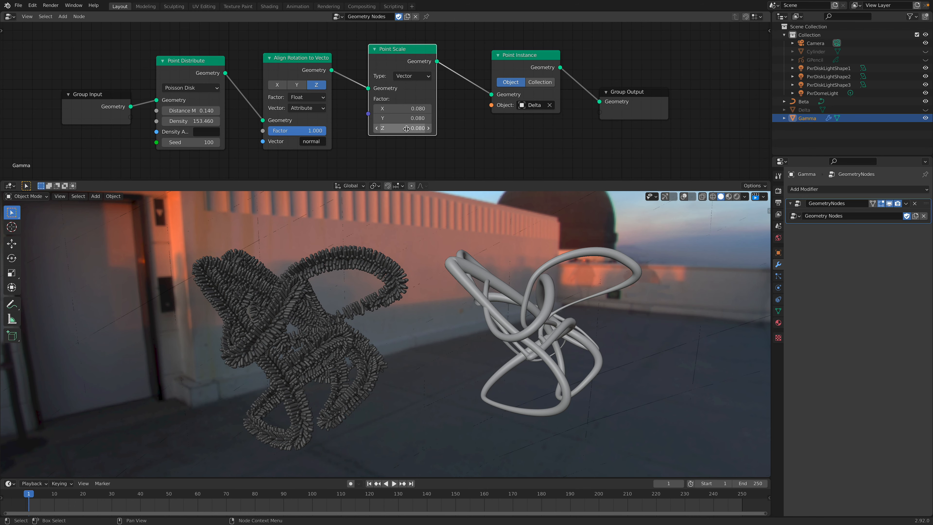
Set the Point Scale factor to X 0.100, Y 0.100 and Z 0.160.
mouse_move(402, 128)
left_mouse_down()
mouse_move(433, 128)
mouse_move(406, 128)
left_mouse_up()
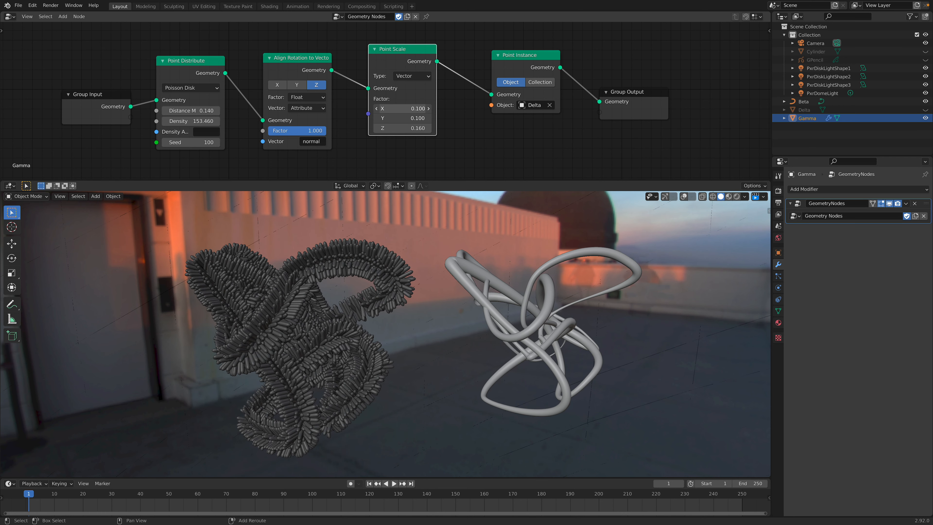
Set the Point Scale X and Y to 0.080, and the Point Distribute minimum distance to 0.160 with density 156.060.
left_click_drag(407, 109, 402, 109)
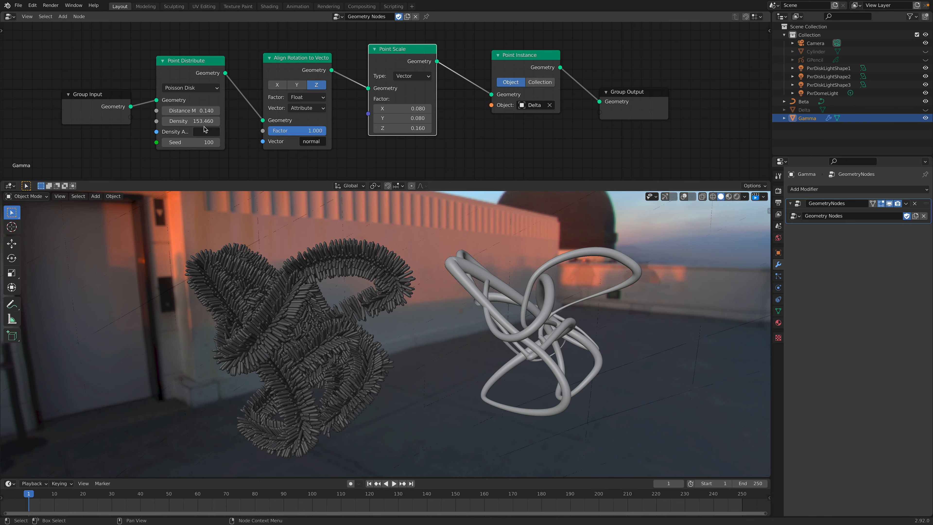
left_click_drag(199, 113, 206, 113)
left_click(190, 88)
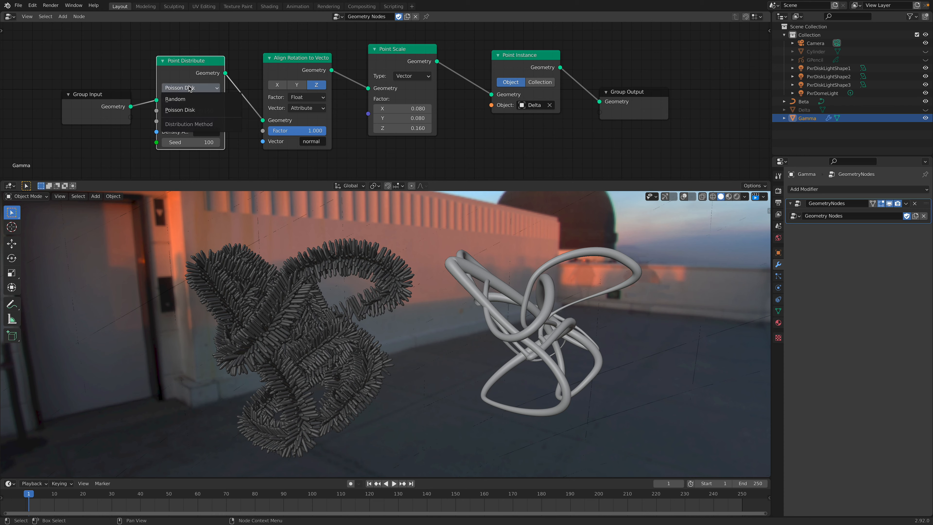
left_click(180, 89)
Lower the Point Instance node slightly to even out the layout before the Group Output.
middle_click_drag(423, 110, 387, 112)
mouse_move(480, 69)
left_mouse_down()
mouse_move(477, 79)
mouse_move(485, 76)
left_mouse_up()
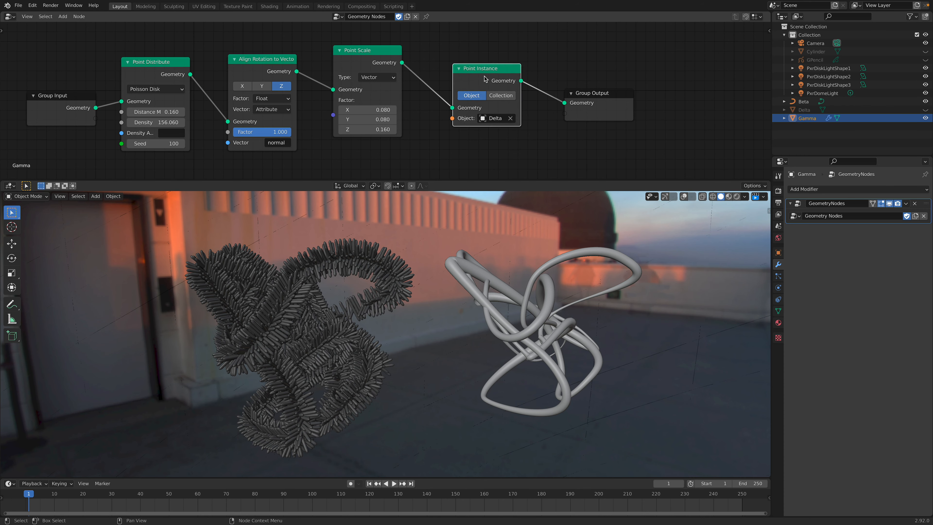
mouse_move(363, 294)
middle_mouse_down()
mouse_move(391, 309)
mouse_move(354, 300)
middle_mouse_up()
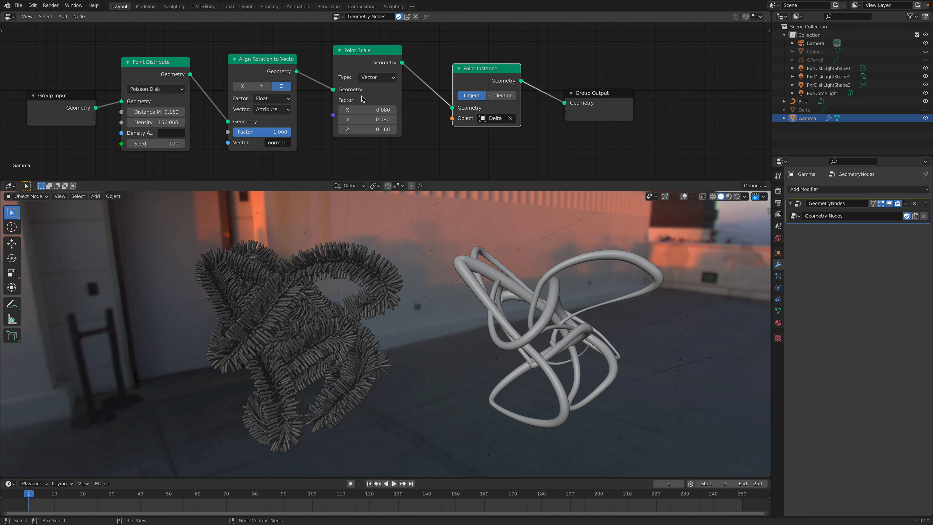
Switch the node area to the Shader Editor, space out the PxrVary and PxrSurface nodes of Material.002 and enlarge the area.
left_click(10, 16)
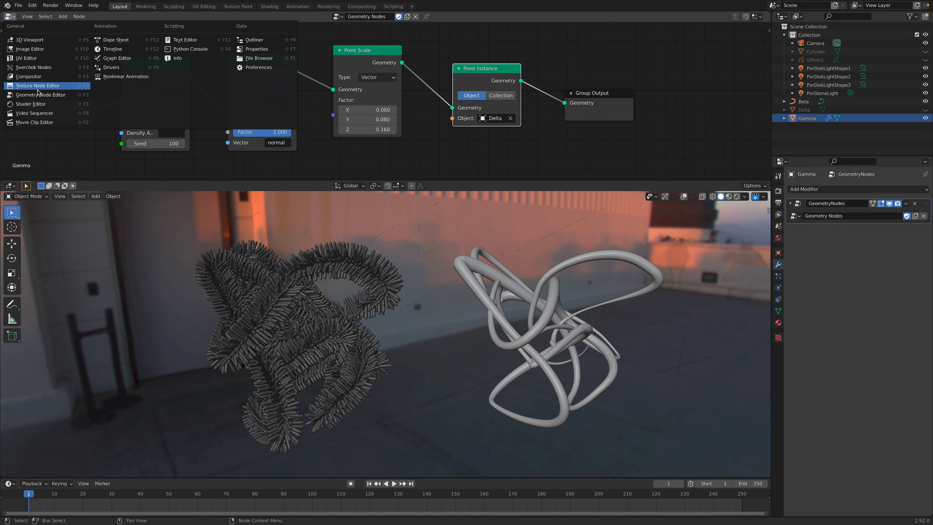
left_click(36, 104)
middle_click_drag(214, 95, 371, 99)
scroll(338, 95, "down", 5)
left_click_drag(338, 97, 313, 78)
middle_click_drag(313, 77, 392, 44)
left_click_drag(259, 61, 239, 51)
left_click_drag(331, 57, 323, 52)
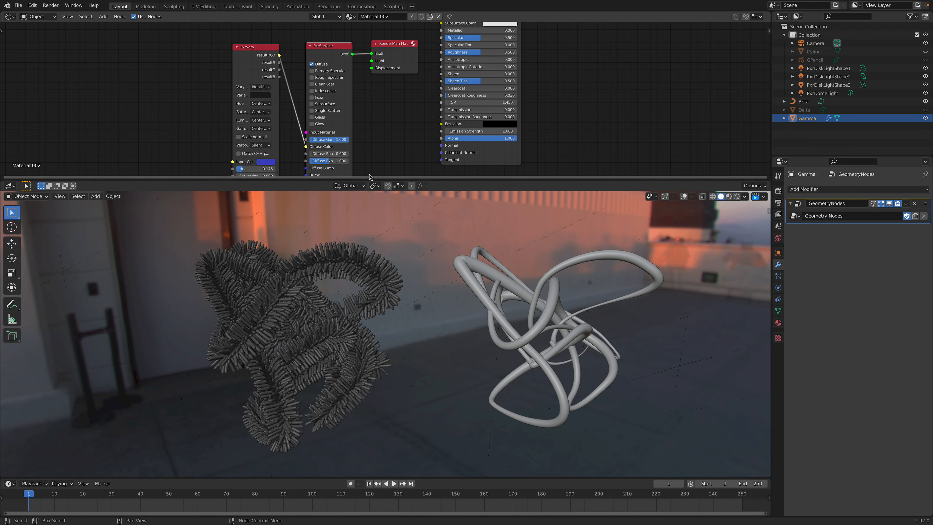
left_click_drag(370, 177, 371, 219)
Widen the PxrVary node and set its seed to -1405.405.
left_click(253, 56)
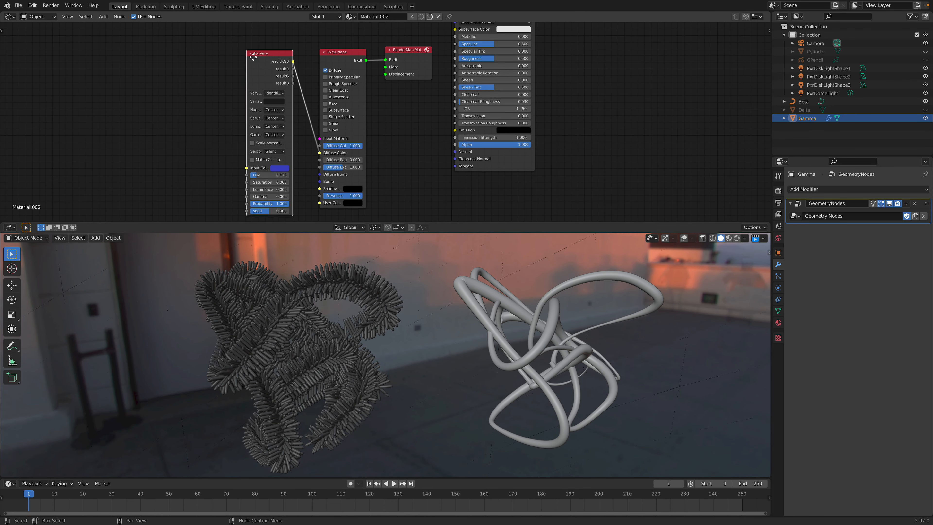
left_click_drag(246, 66, 221, 64)
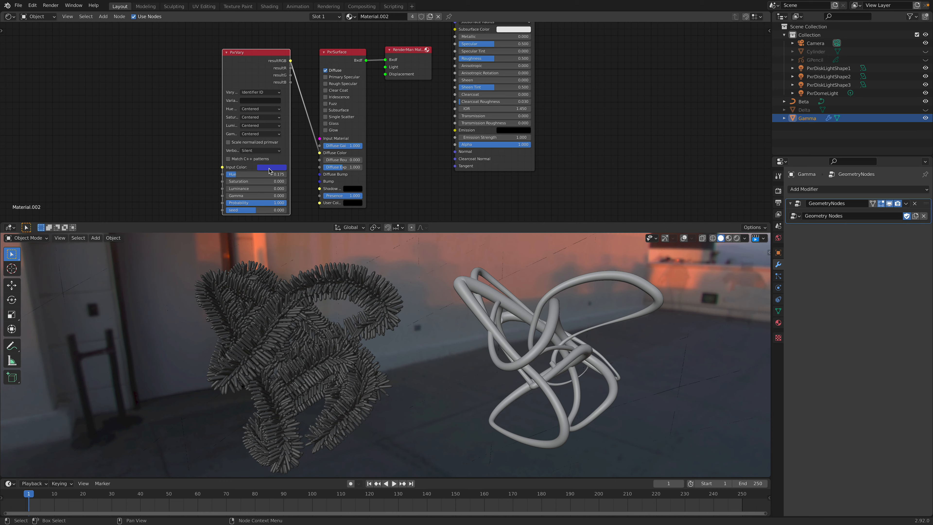
scroll(272, 170, "up", 3)
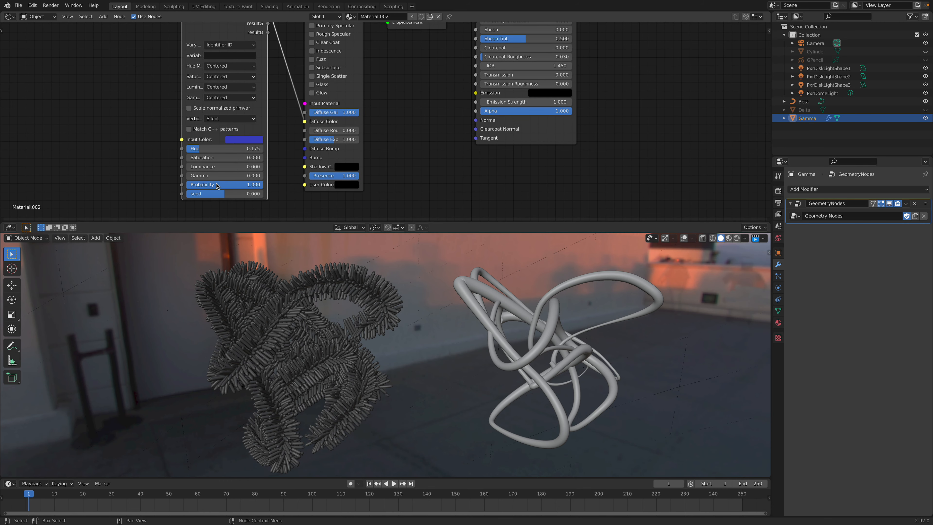
left_click_drag(247, 190, 220, 193)
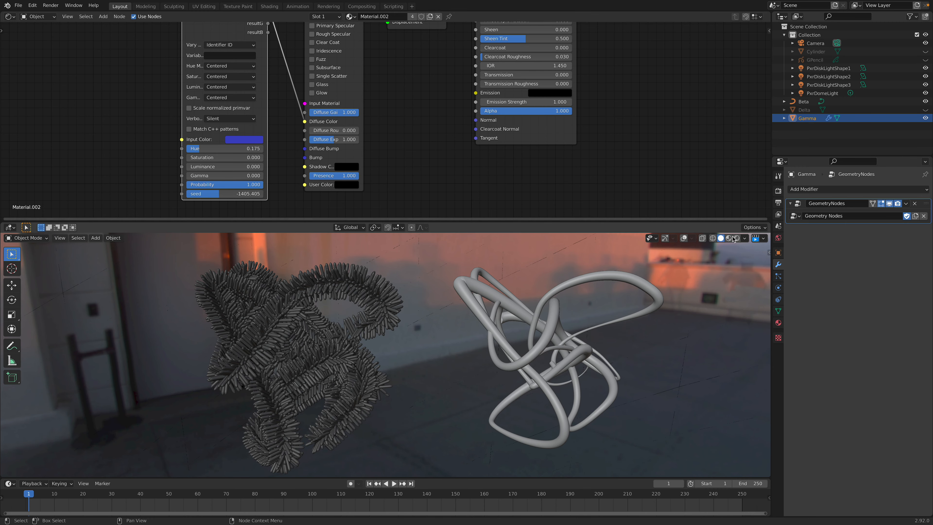
Raise the RenderMan Material output node slightly beside PxrSurface and save the file.
middle_click_drag(523, 148, 437, 39)
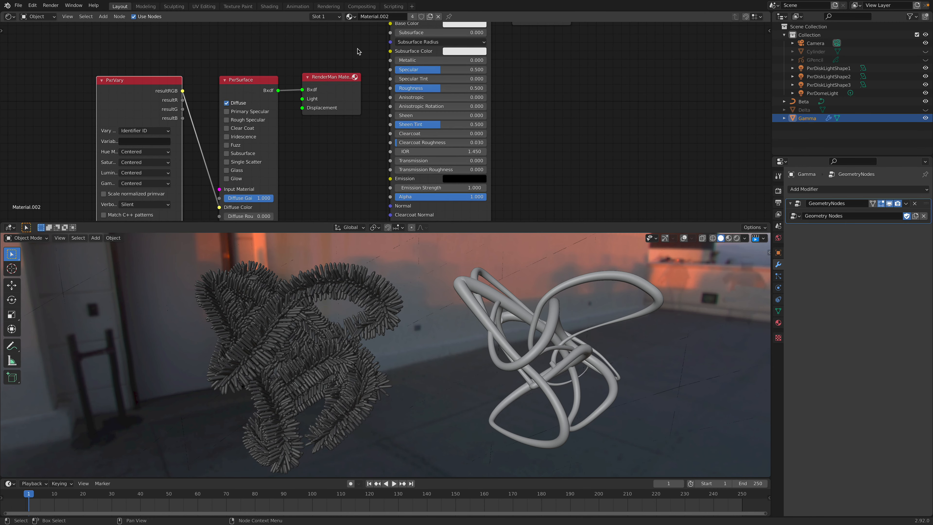
middle_click_drag(327, 83, 228, 131)
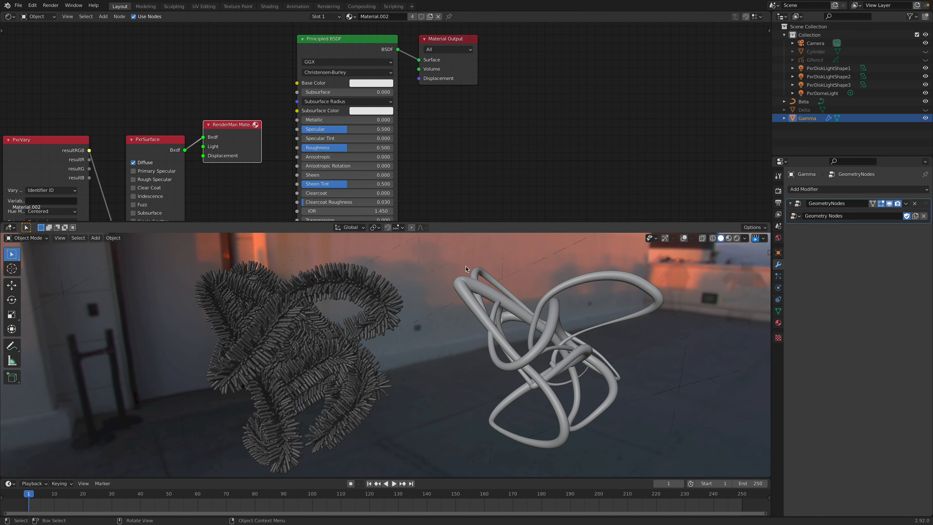
scroll(504, 154, "down", 3)
middle_click_drag(458, 169, 543, 130)
key("ctrl+s")
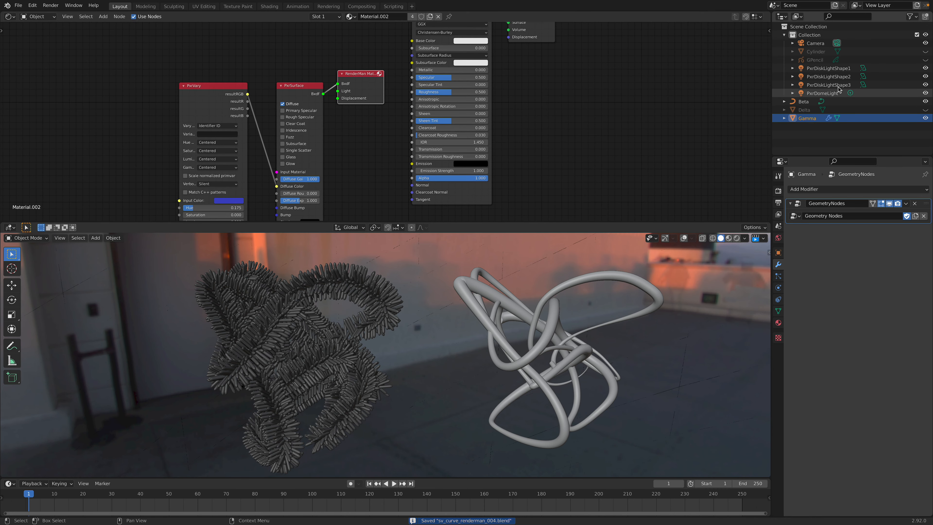
Switch the node area to Sverchok Nodes and load the Worm Capsule node tree.
left_click(10, 17)
left_click(69, 81)
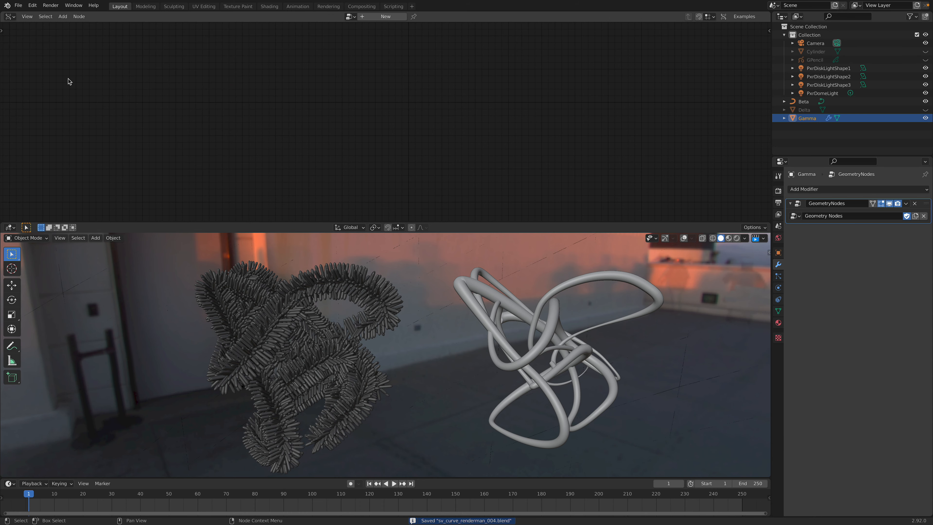
left_click(350, 17)
left_click(364, 28)
scroll(355, 28, "down", 2)
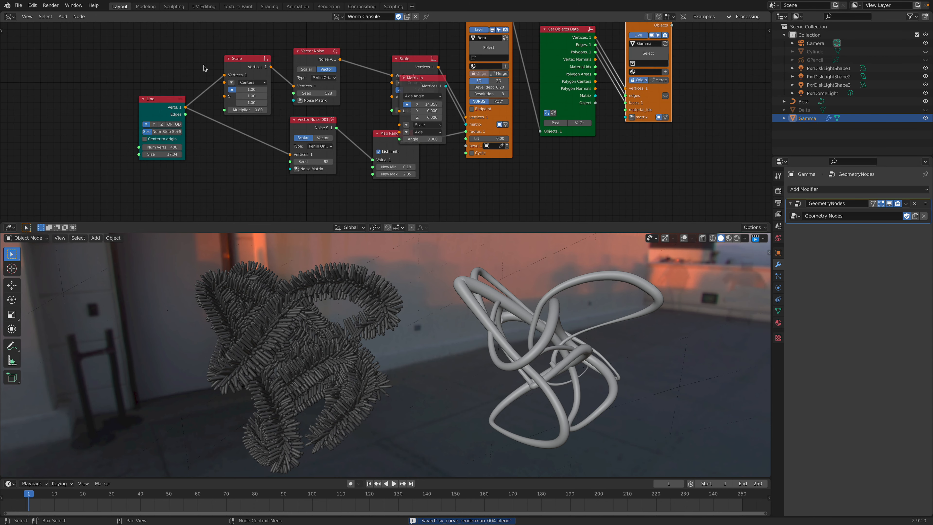
Spread out the Line, Scale and Vector Noise nodes to make room between them.
left_click_drag(159, 99, 114, 108)
left_click_drag(237, 59, 199, 58)
left_click_drag(308, 49, 286, 48)
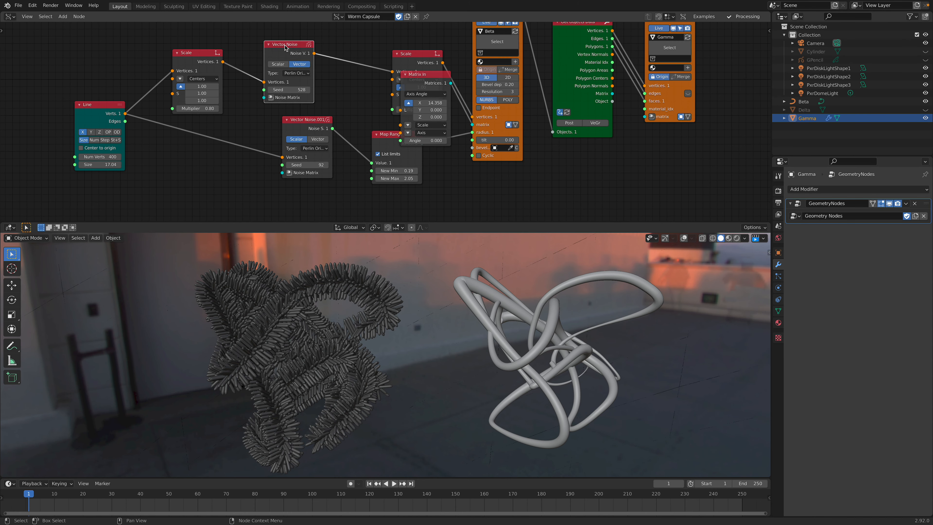
Feed a new Matrix In node into both Vector Noise nodes' noise matrices and set its location to X 10.380 and Z 1.242.
left_click(273, 99)
middle_click_drag(277, 132, 282, 118)
left_click_drag(216, 81, 186, 158)
middle_click_drag(208, 157, 207, 130)
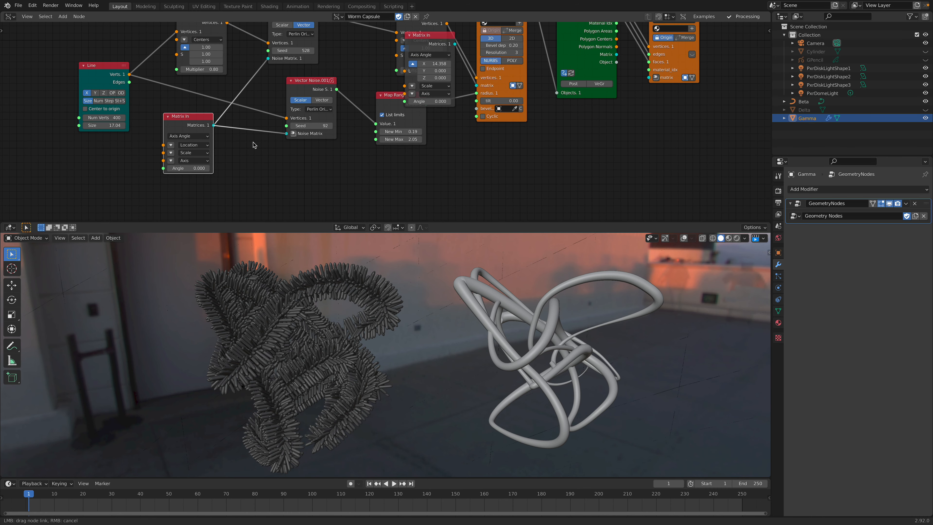
left_click(171, 145)
left_click_drag(191, 159, 269, 145)
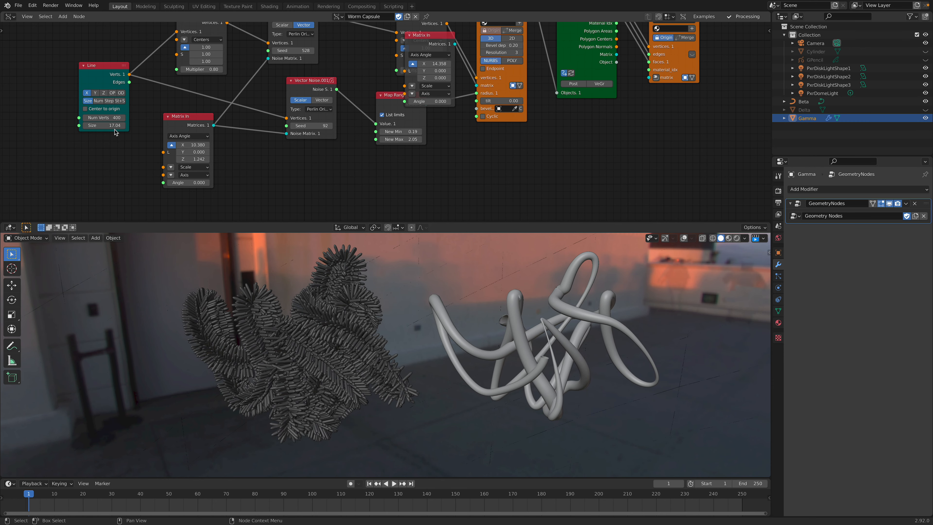
Shorten the worm by setting the Line node's size to 1.95.
key("Return")
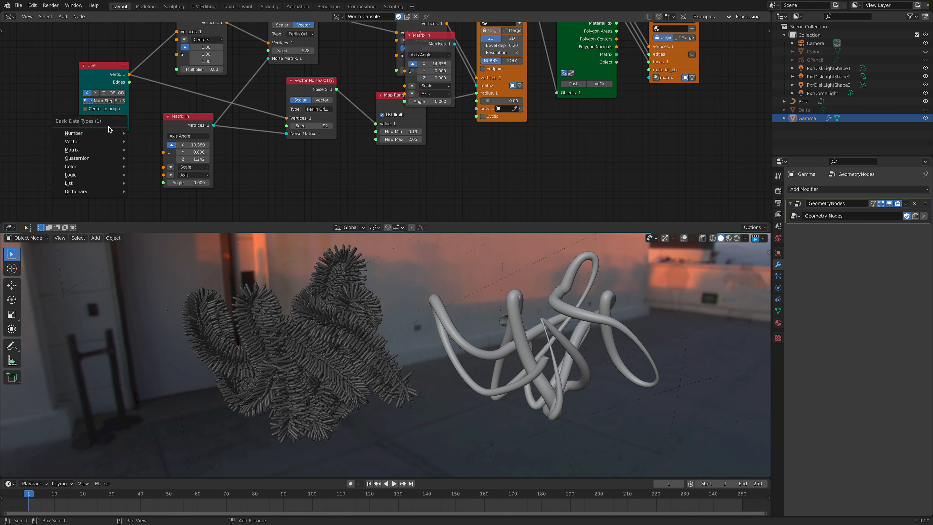
double_click(109, 125)
type("1")
key("Return")
left_click_drag(109, 126, 137, 126)
Set the location of the noise Matrix In node to X 36.480 and Z 6.282, and save the file.
left_click_drag(195, 159, 369, 145)
key("ctrl+s")
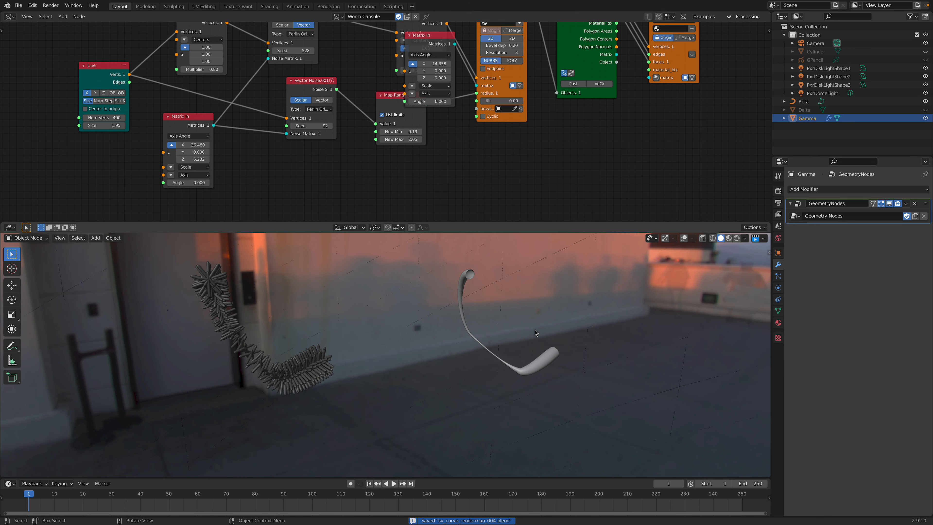
Turn on the viewport overlays and select the smooth Beta tube.
middle_click_drag(539, 333, 519, 336)
left_click(544, 382)
middle_click_drag(544, 381, 535, 381)
left_click(683, 239)
middle_click_drag(551, 316, 475, 325)
left_click(529, 315)
Open the recent file sv_curve_renderman_001.blend.
left_click(19, 6)
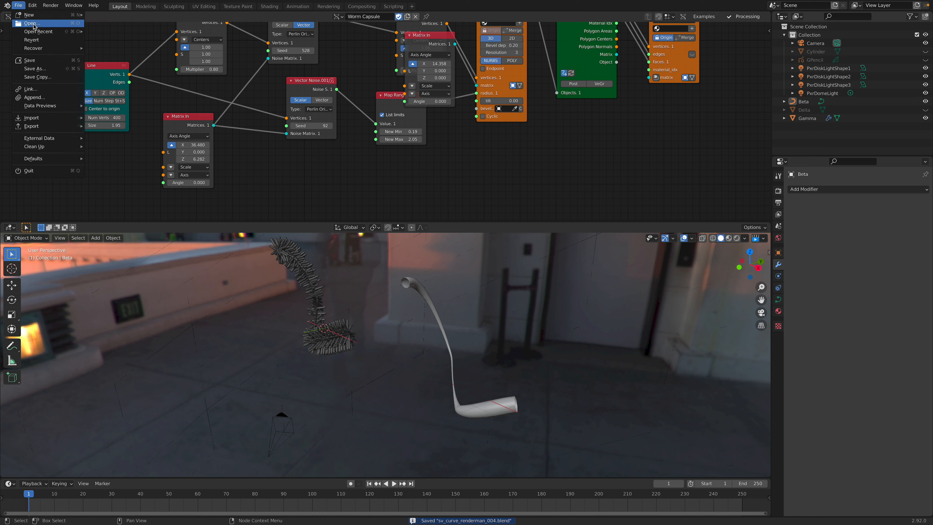
mouse_move(35, 31)
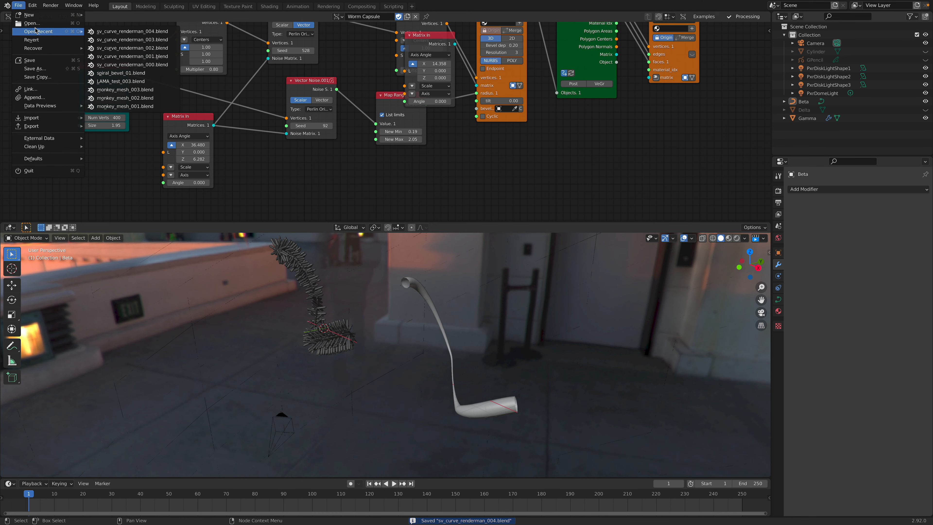
left_click(133, 56)
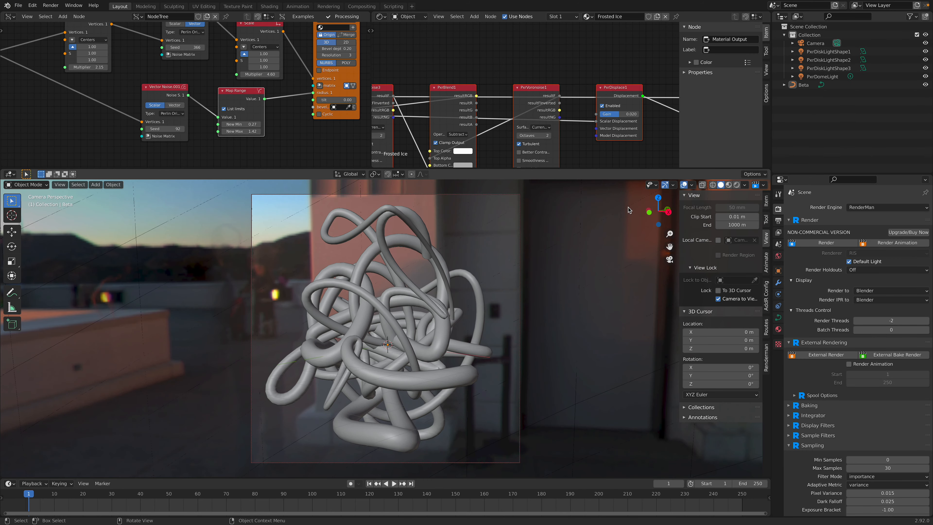
Select the Beta tube and examine its Frosted Ice material settings and the available materials.
left_click(393, 270)
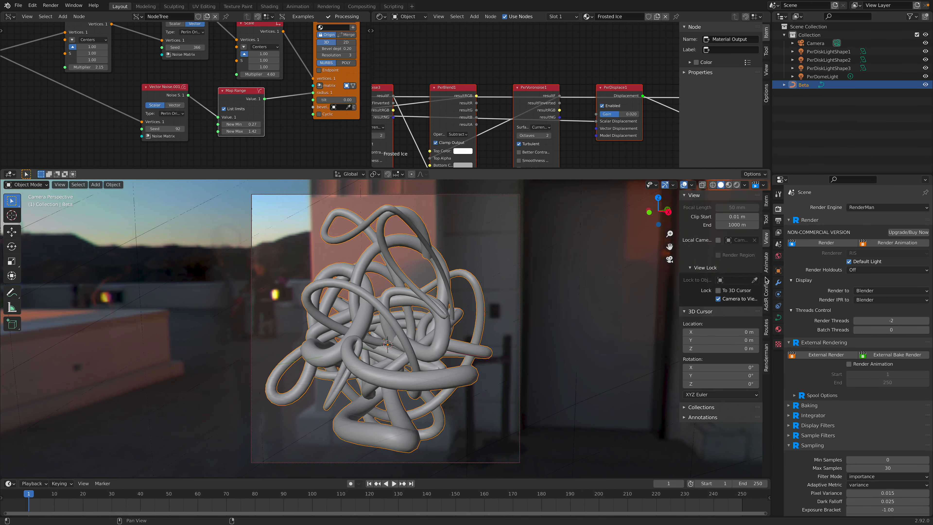
left_click(778, 328)
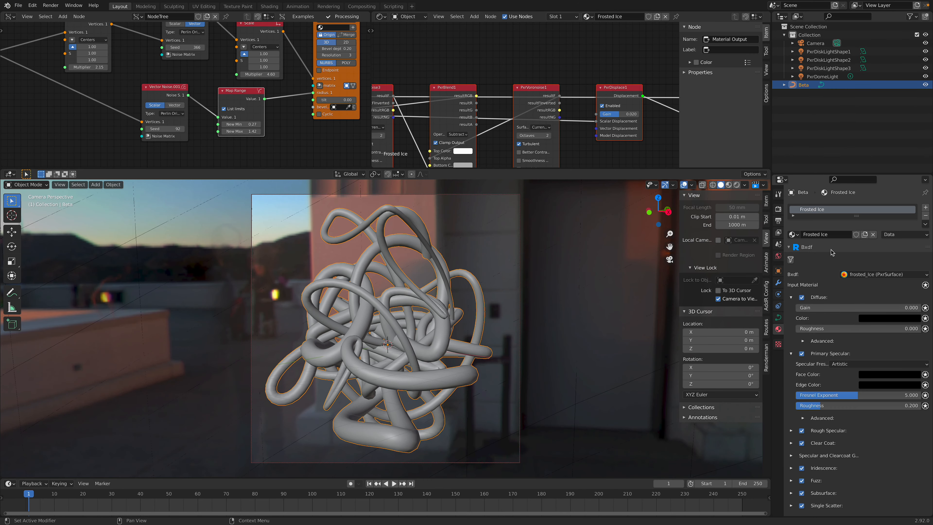
left_click(795, 235)
Open the recent file sv_curve_renderman_000.blend without saving the changes to the current file.
left_click(18, 5)
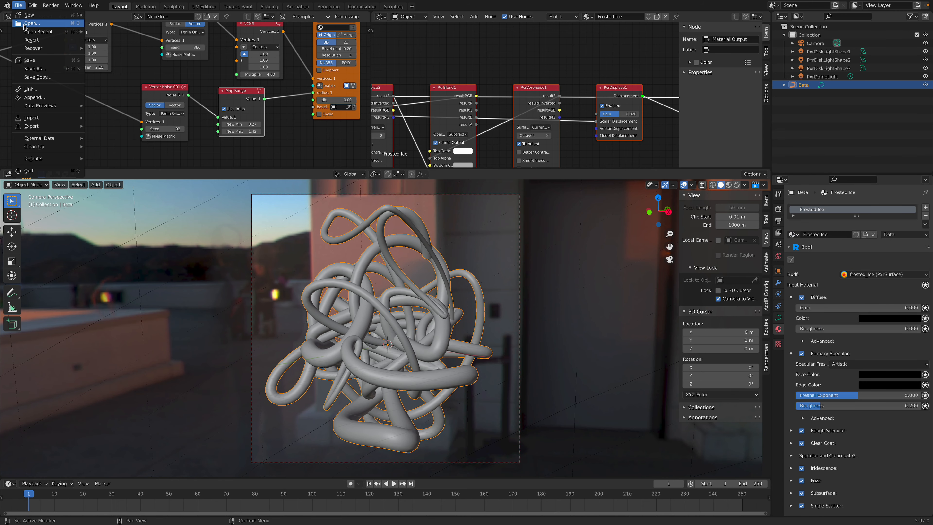
mouse_move(46, 32)
left_click(120, 65)
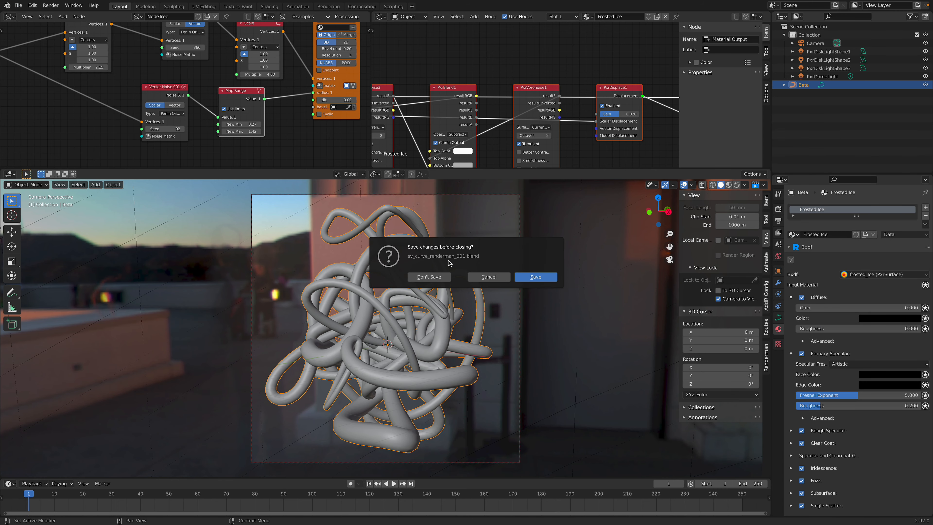
left_click(429, 276)
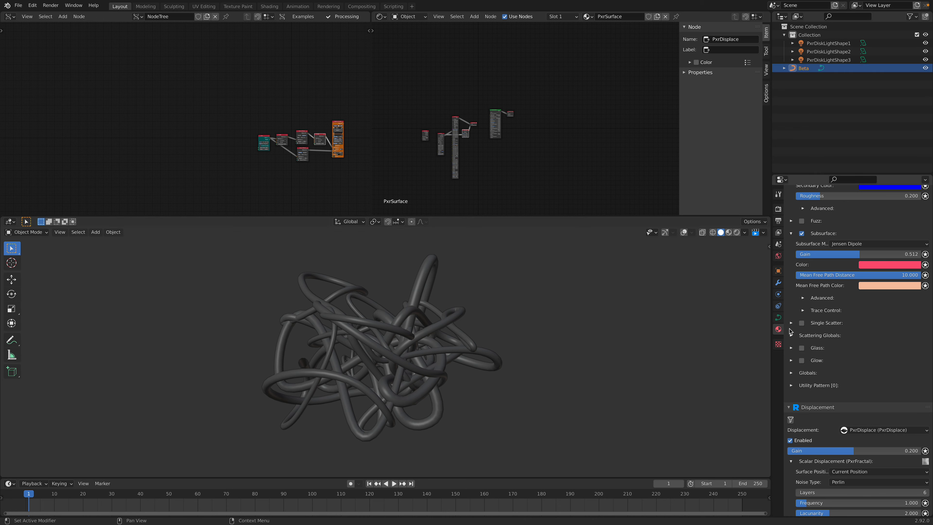
Review the Beta tube's PxrSurface material settings and preview it in rendered shading before returning to solid shading.
scroll(794, 300, "up", 15)
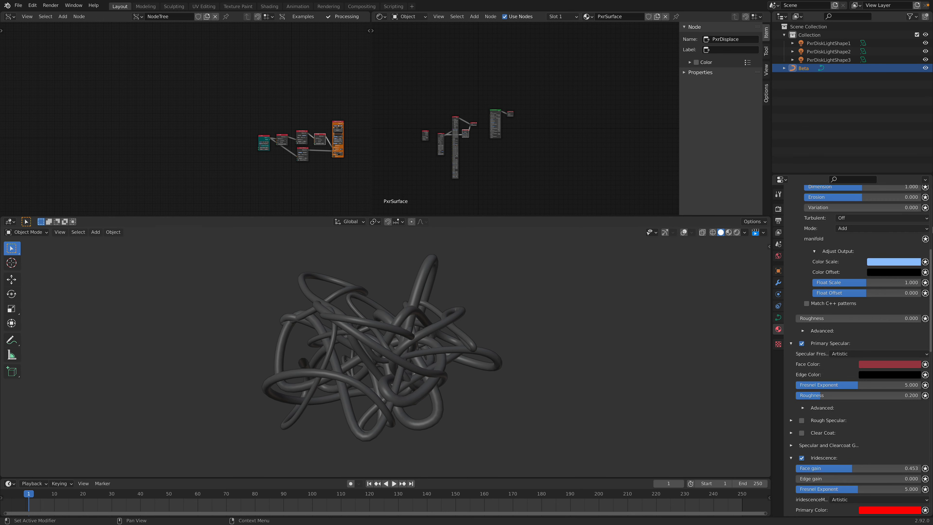
scroll(926, 222, "up", 7)
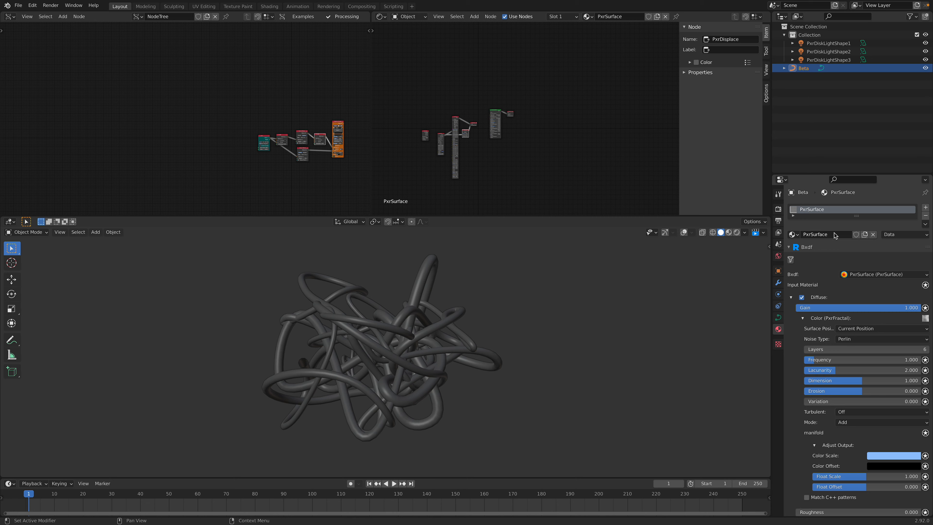
left_click(752, 234)
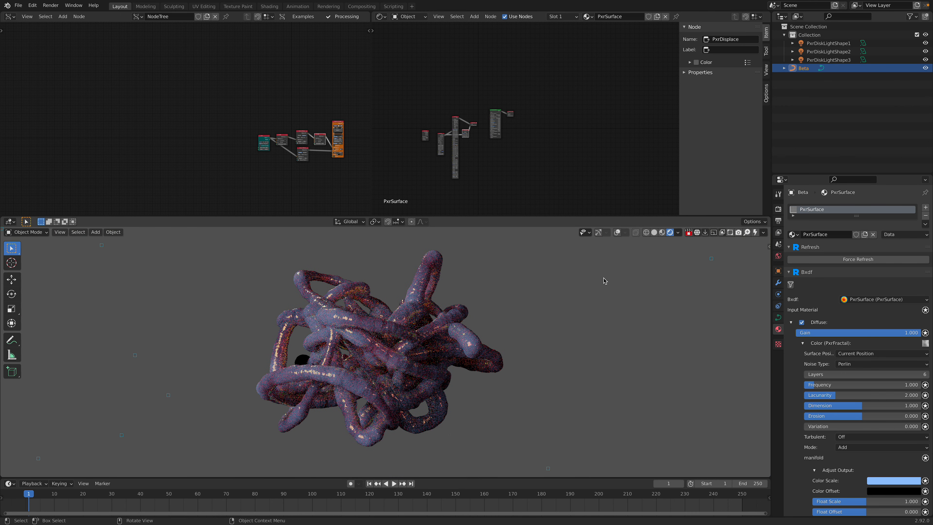
left_click(654, 232)
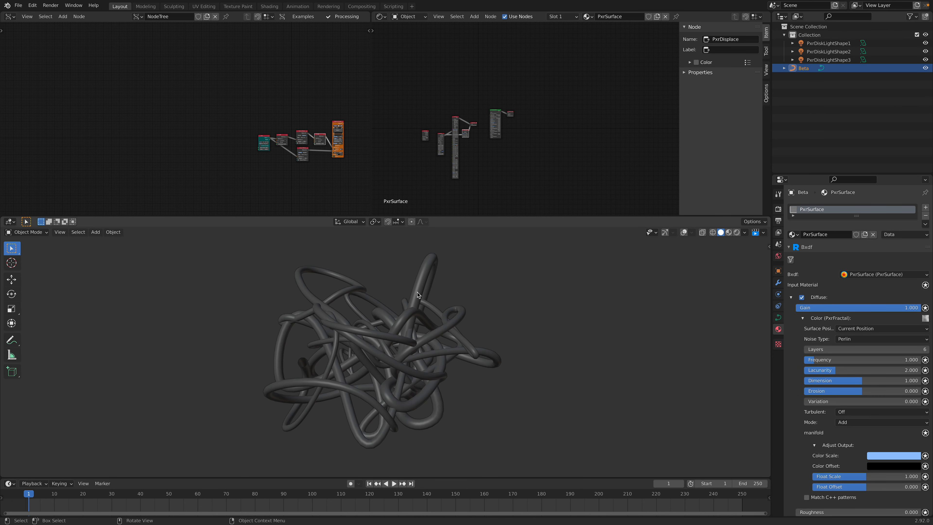
Turn on the viewport gizmos and overlays and copy the selected Beta tube.
left_click(665, 232)
left_click(684, 232)
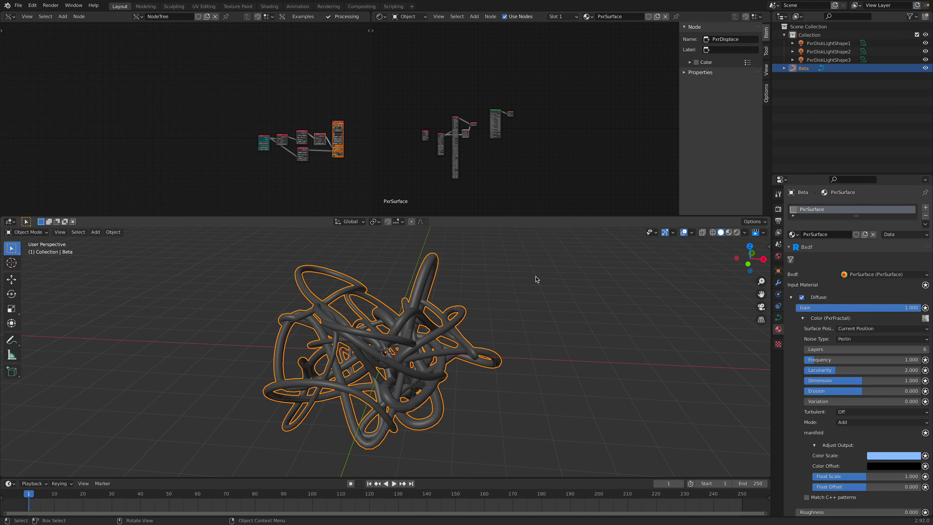
Open the recent file sv_curve_renderman_004.blend without saving the changes to the current file.
left_click(18, 5)
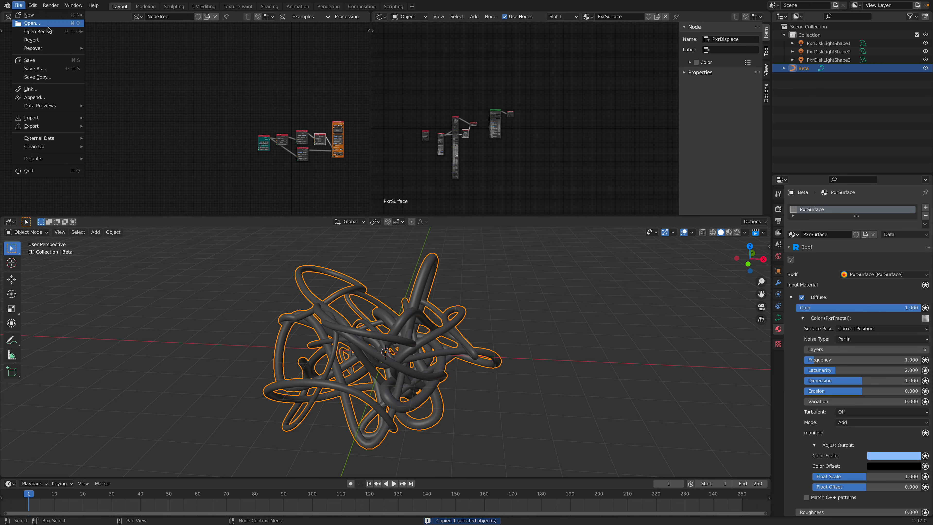
mouse_move(68, 31)
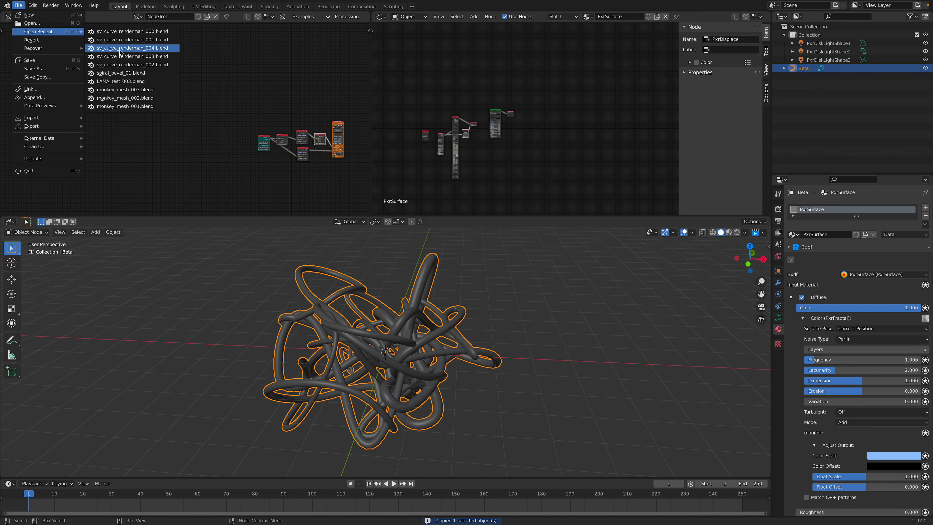
left_click(127, 56)
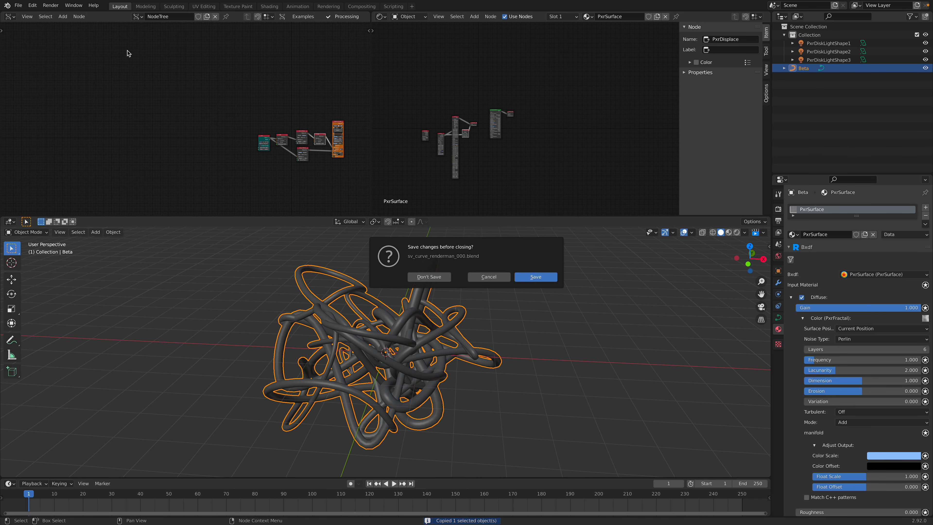
left_click(446, 281)
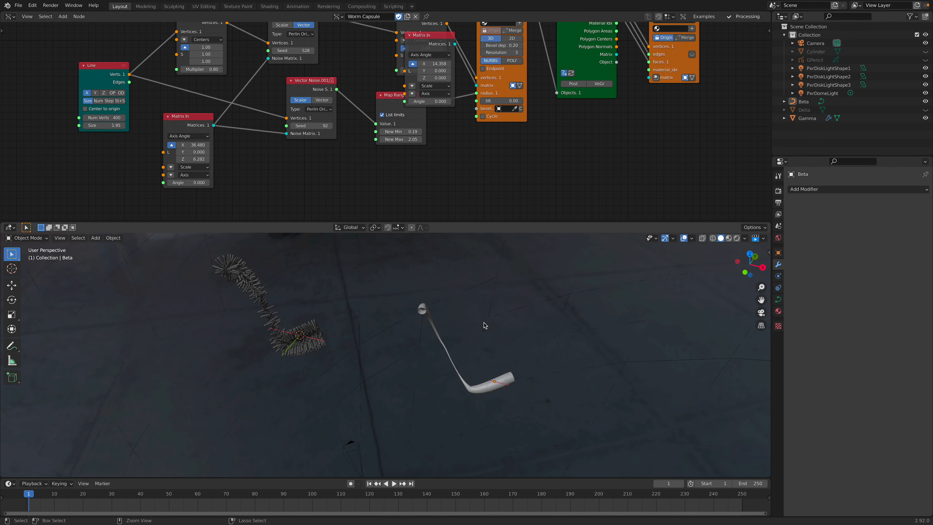
Paste the copied RenderMan tube into the worm scene and move it clear of the existing worm and tube.
key("ctrl+v")
key("g")
left_click(573, 308)
scroll(573, 307, "up", 2)
middle_click_drag(573, 308, 505, 313, "shift")
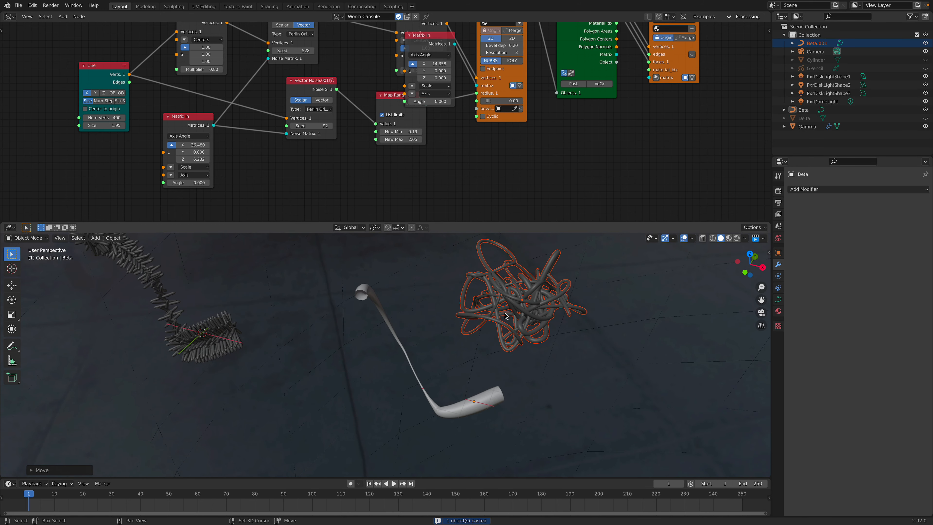
Select the scene's own Beta tube and assign it the PxrSurface material in place of Butter.
left_click(497, 401)
middle_click_drag(497, 400, 496, 382)
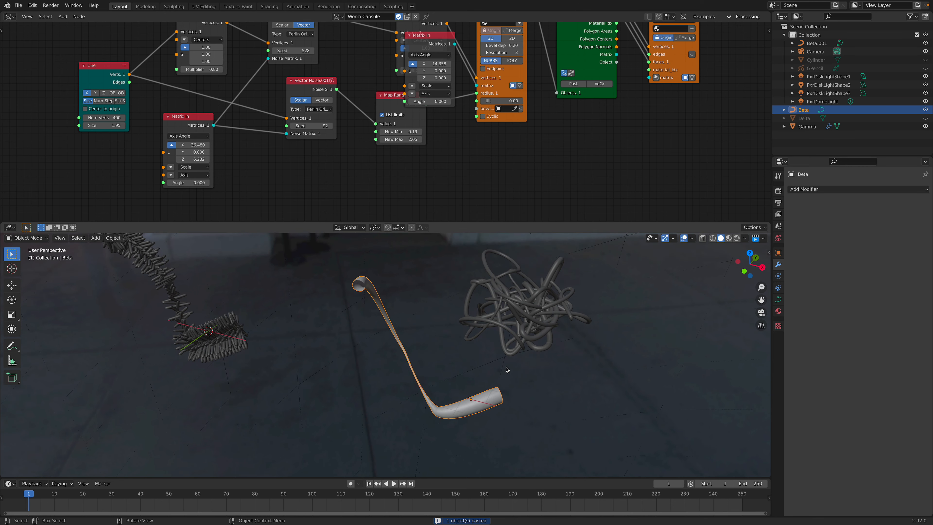
left_click(778, 312)
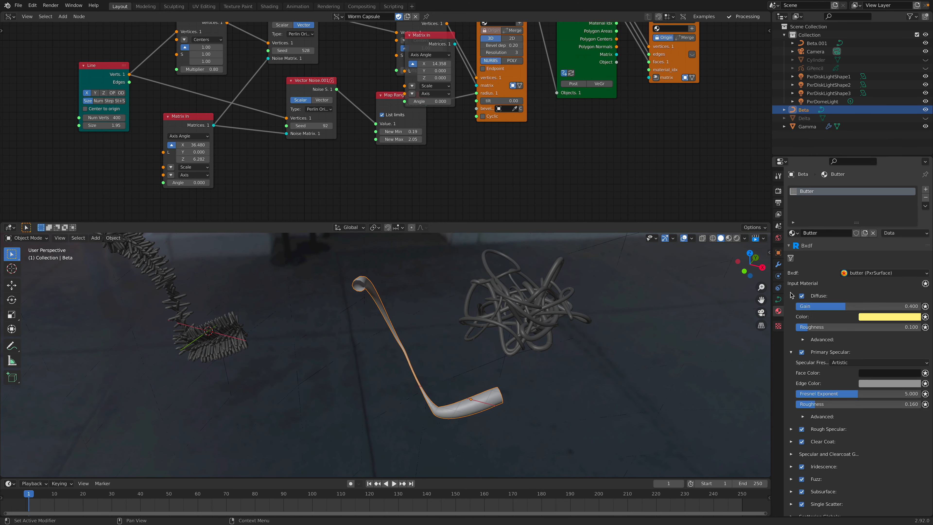
left_click(795, 233)
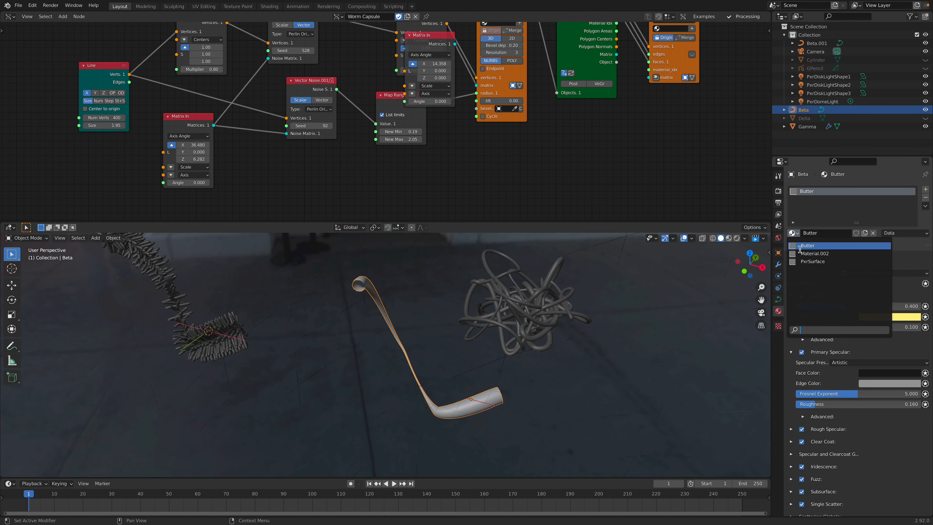
left_click(805, 261)
Delete the pasted tangled tube from the scene.
left_click(556, 290)
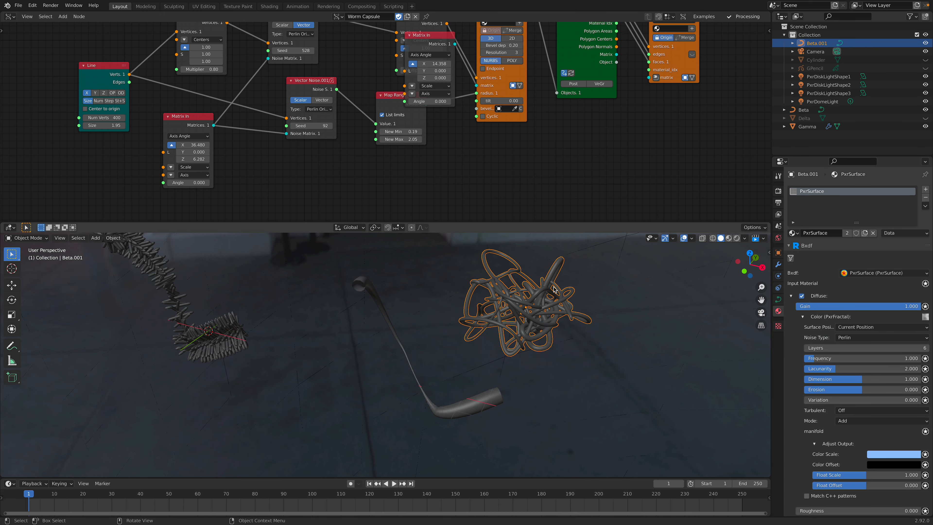
key("Delete")
middle_click_drag(384, 337, 455, 355, "shift")
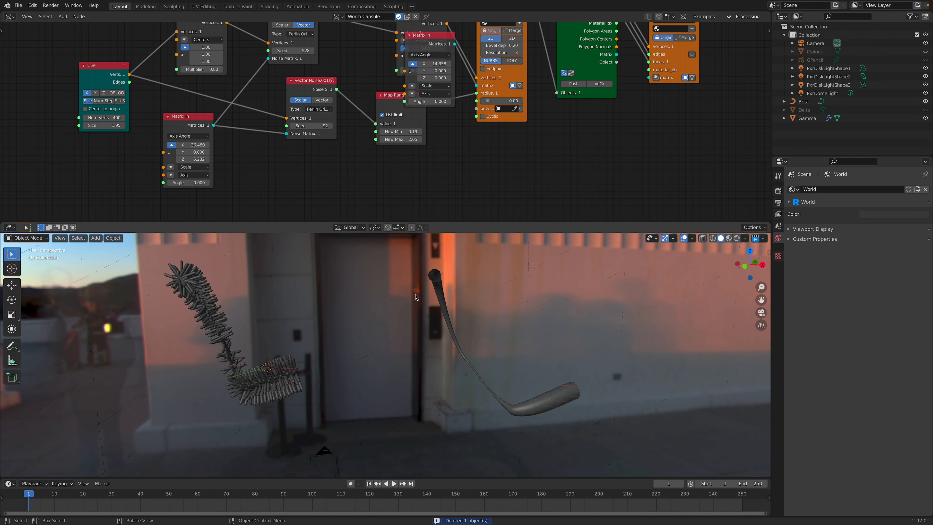
Raise the Map Range node's New Min to 0.82 to thicken the thin part of the tube.
middle_click_drag(360, 105, 275, 126)
left_click_drag(313, 153, 318, 157)
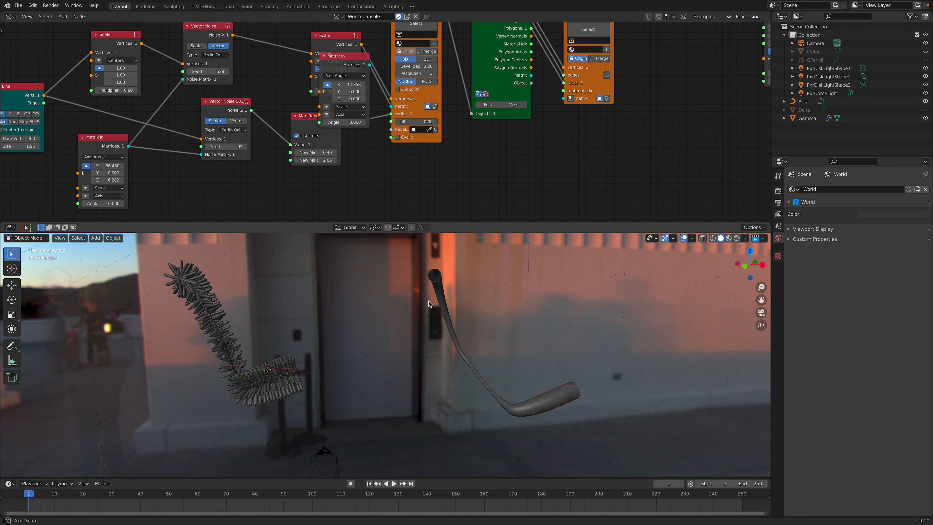
middle_click_drag(435, 301, 414, 304)
middle_click_drag(370, 168, 374, 178)
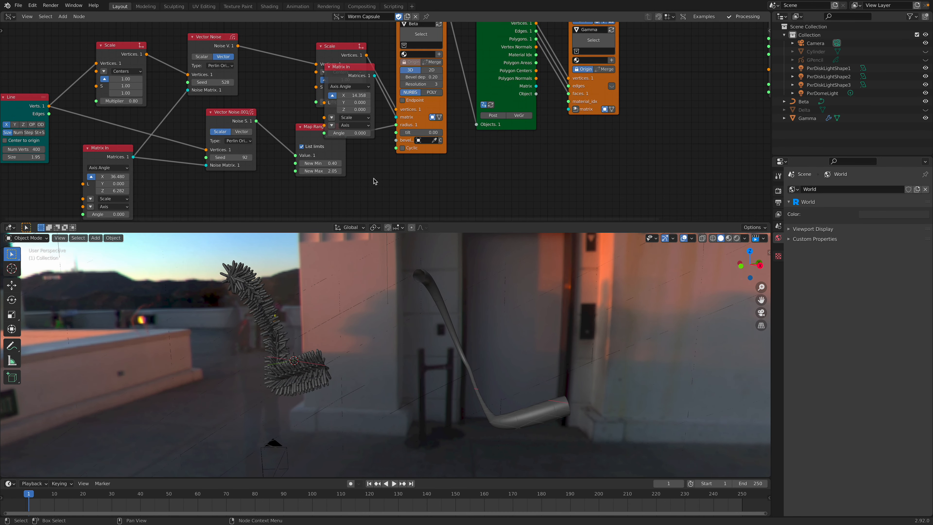
left_click_drag(320, 163, 333, 165)
middle_click_drag(312, 283, 320, 285)
scroll(257, 179, "down", 1)
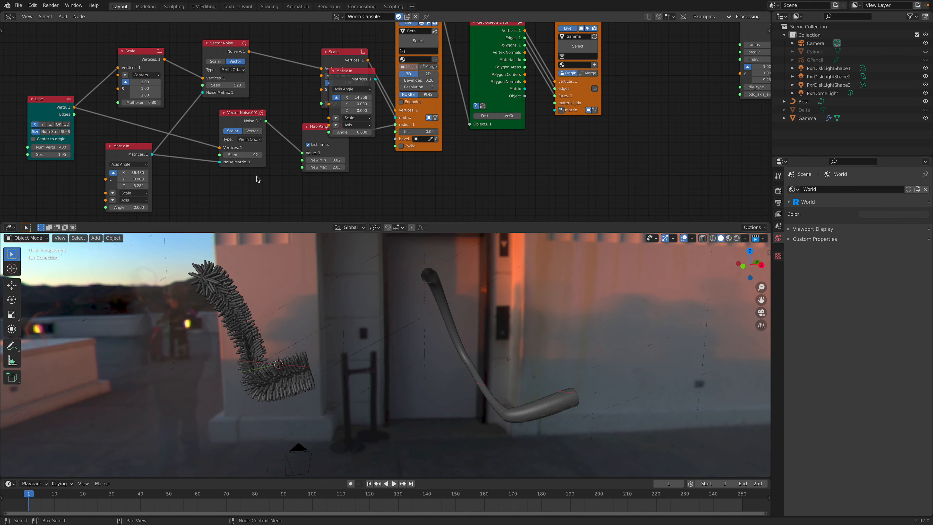
Set the noise Matrix In node's X location to 49.290 and Z to 6.588, and the Line size to 3.14.
middle_click_drag(258, 179, 291, 174)
middle_click_drag(105, 140, 146, 153)
middle_click_drag(257, 143, 255, 126)
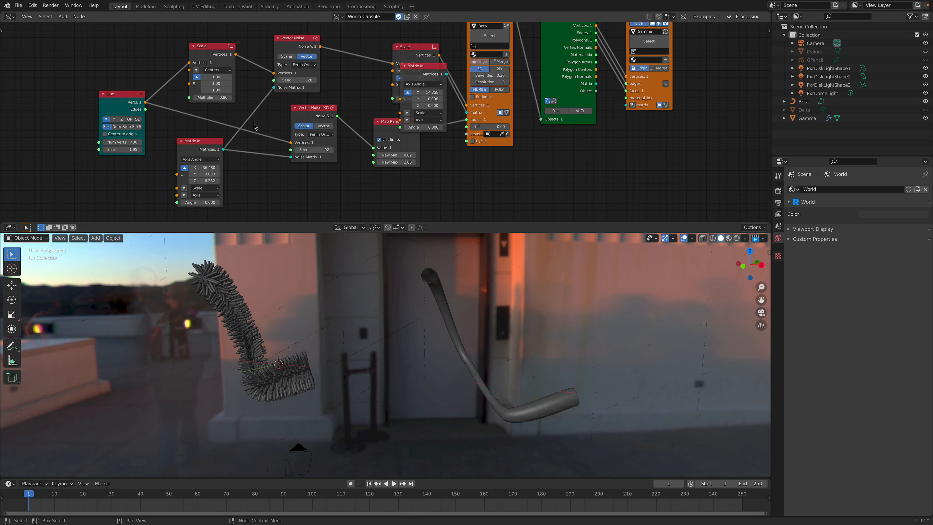
left_click_drag(205, 181, 226, 169)
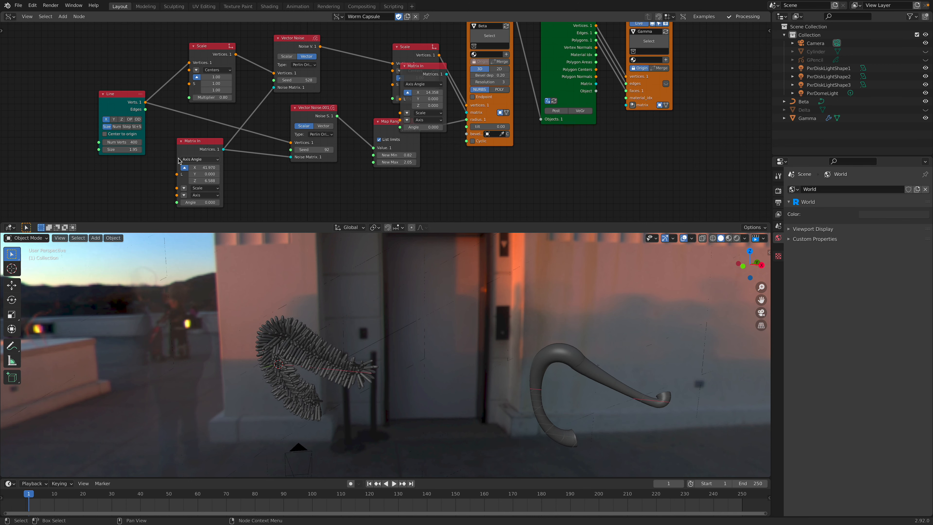
left_click_drag(122, 149, 135, 149)
left_click_drag(204, 167, 322, 216)
Save the file and preview the capsule worm and tube in RenderMan rendered shading before stopping the render.
middle_click_drag(524, 281, 621, 284)
key("ctrl+s")
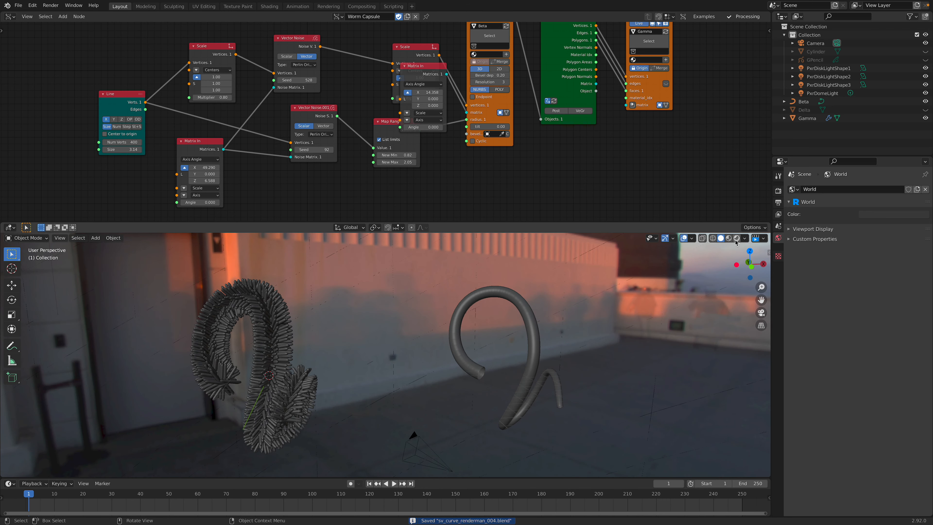
left_click(736, 238)
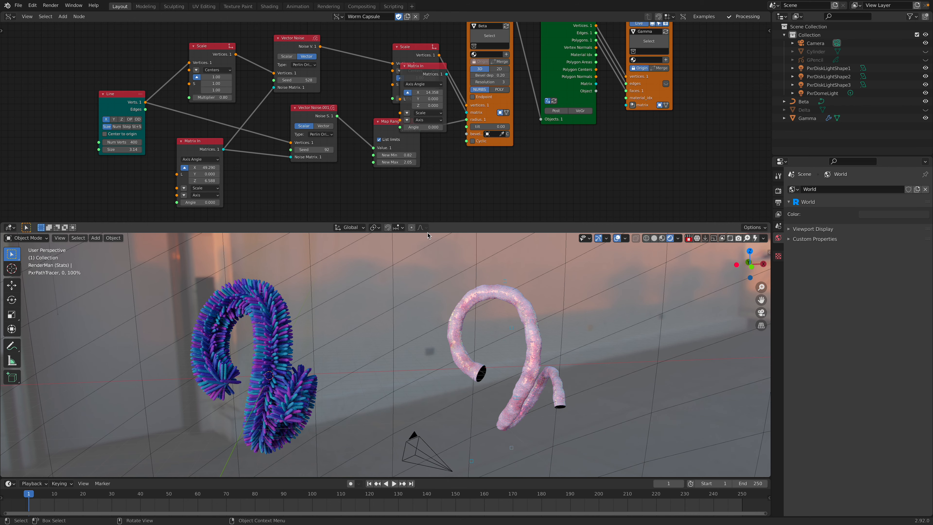
left_click(689, 239)
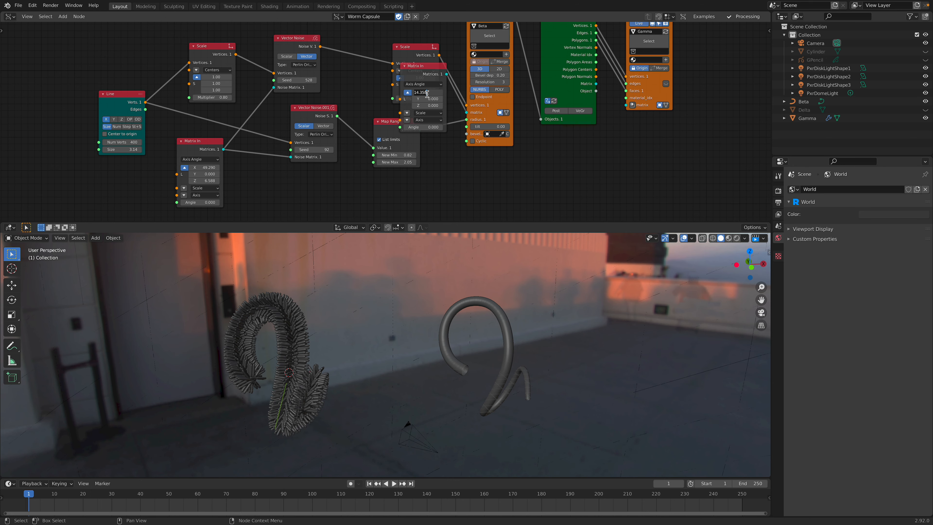
Set the tube's Matrix In X location to 0 and preview it overlapping the capsules in RenderMan before stopping the render.
type("0")
key("Return")
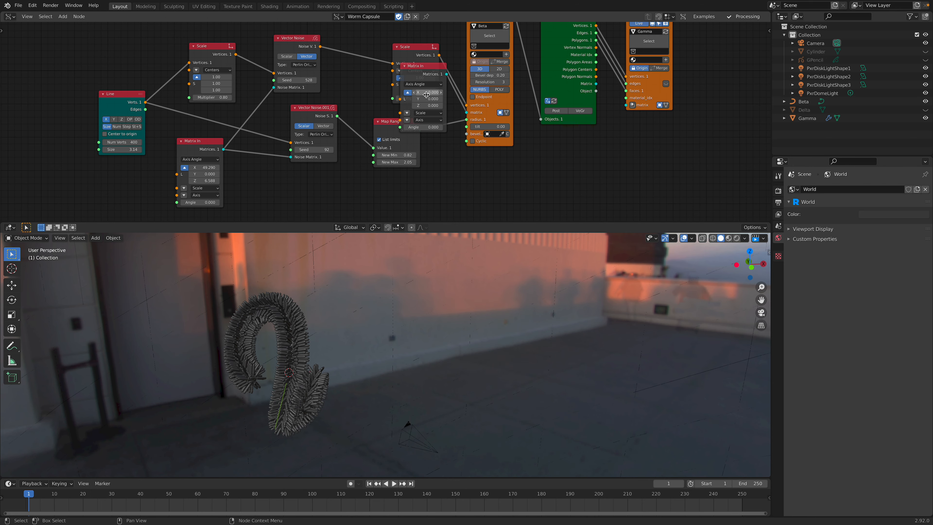
left_click(737, 239)
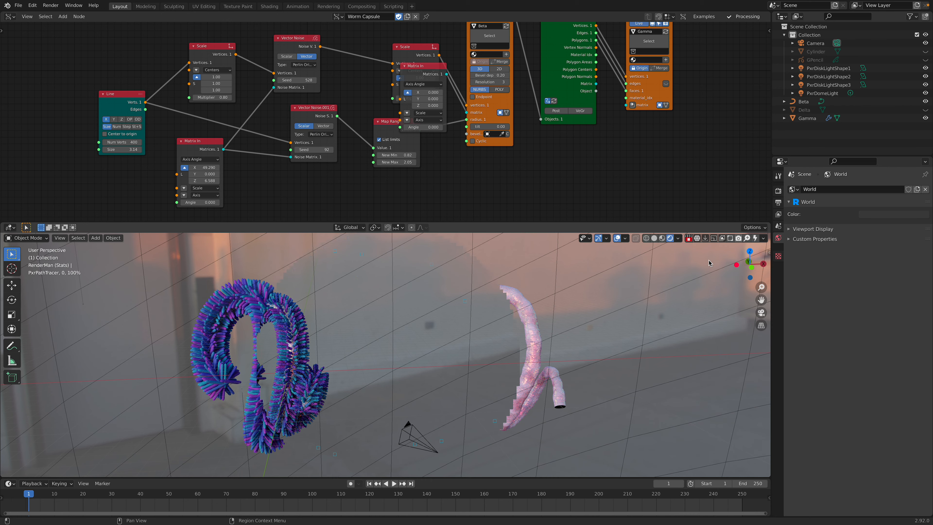
middle_click_drag(305, 369, 378, 369)
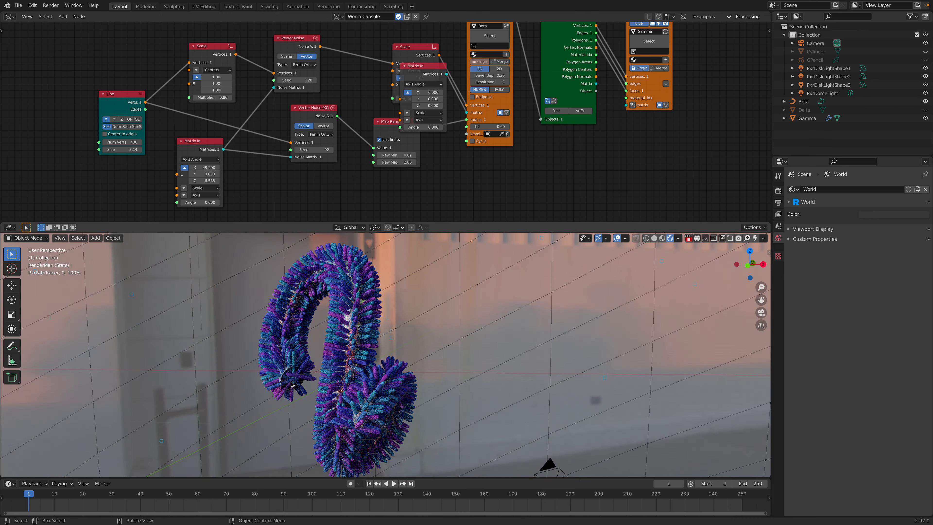
left_click(689, 239)
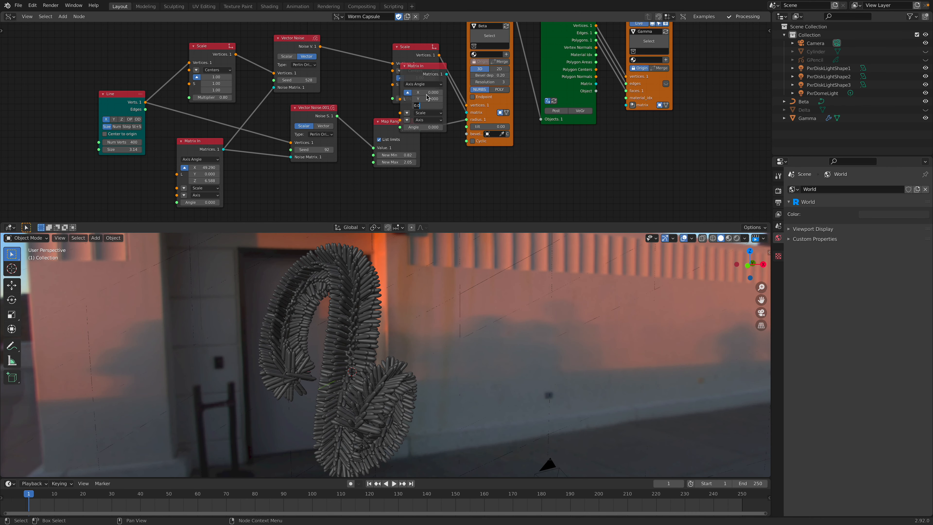
Move the tube away from the capsule worm with its Matrix In X location at about 7 and save the file.
left_click_drag(434, 92, 476, 92)
scroll(412, 348, "down", 1)
middle_click_drag(411, 348, 423, 355)
key("ctrl+s")
Increase the X location of the Matrix In node feeding the noise nodes to reshape the worm and tube.
left_click_drag(205, 167, 237, 168)
middle_click_drag(507, 368, 421, 368)
left_click_drag(204, 168, 292, 211)
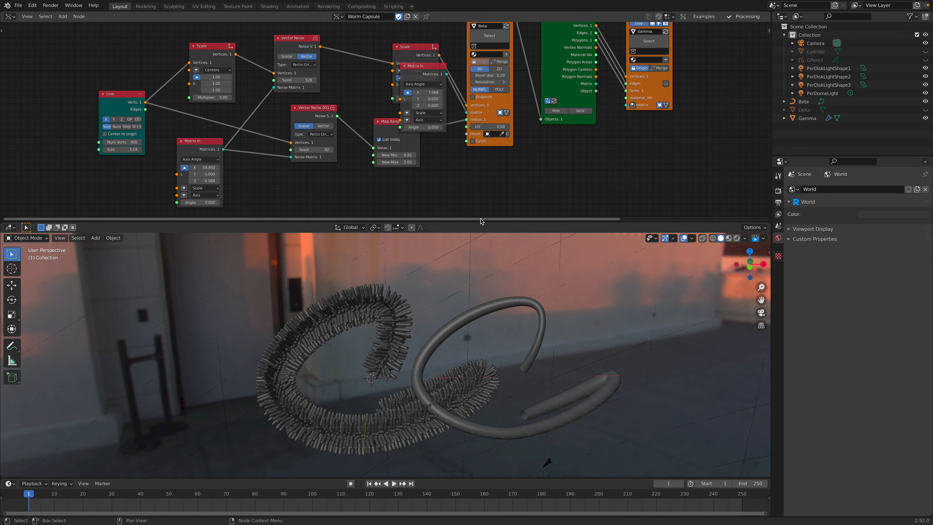
Enlarge the 3D viewport and switch it to RenderMan rendered shading.
left_click_drag(481, 219, 480, 188)
left_click(744, 204)
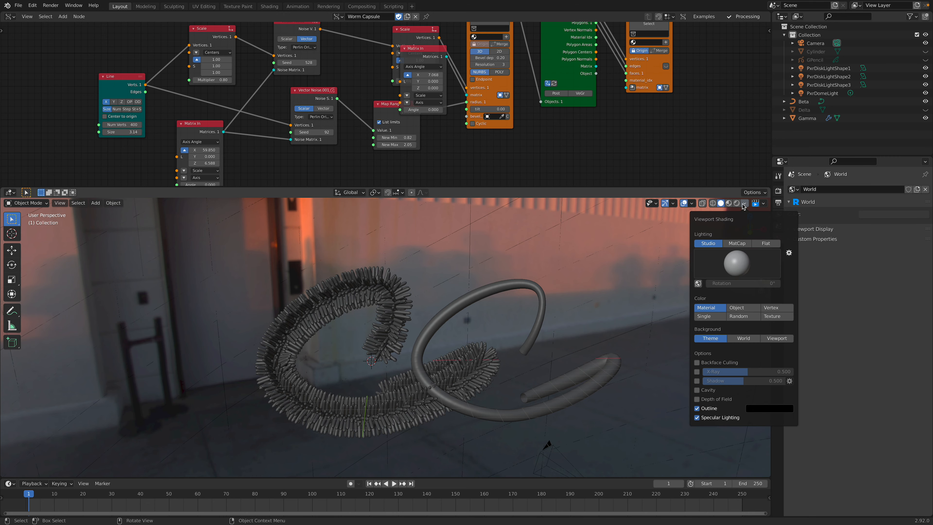
left_click(737, 203)
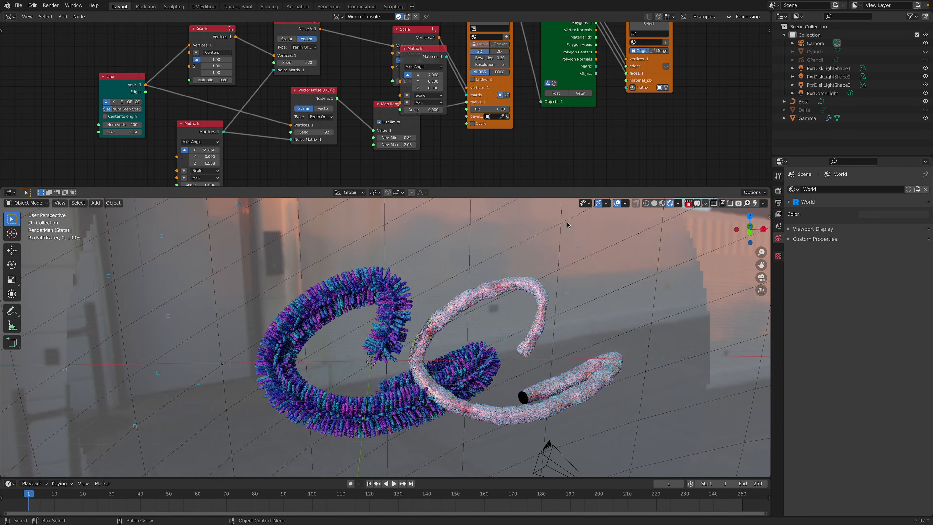
Select the Gamma capsule worm and show its Material.002 nodes in the Shader Editor.
left_click(514, 286)
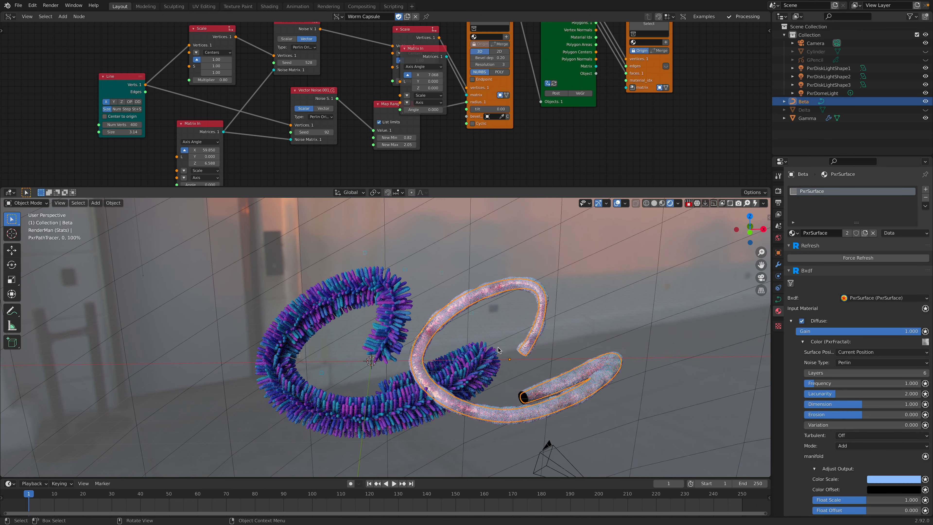
left_click(371, 287)
left_click(10, 16)
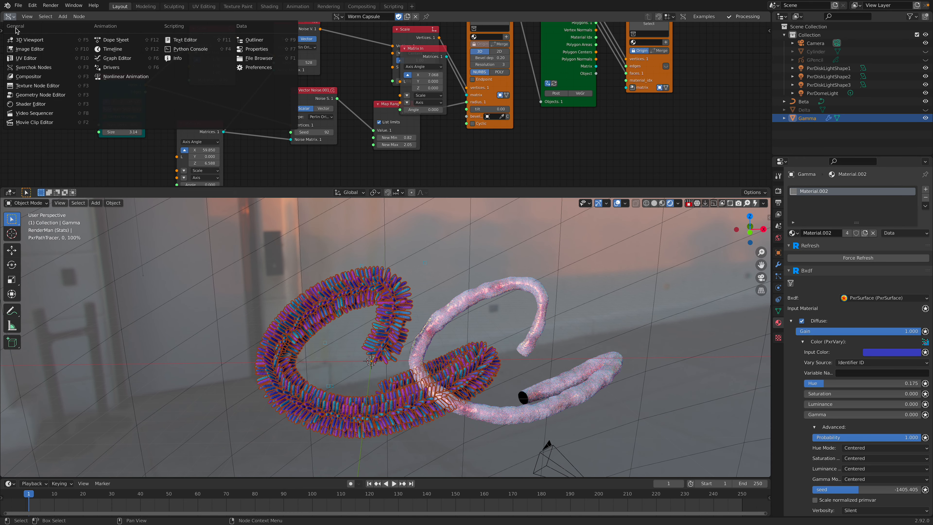
left_click(38, 104)
scroll(300, 92, "up", 4)
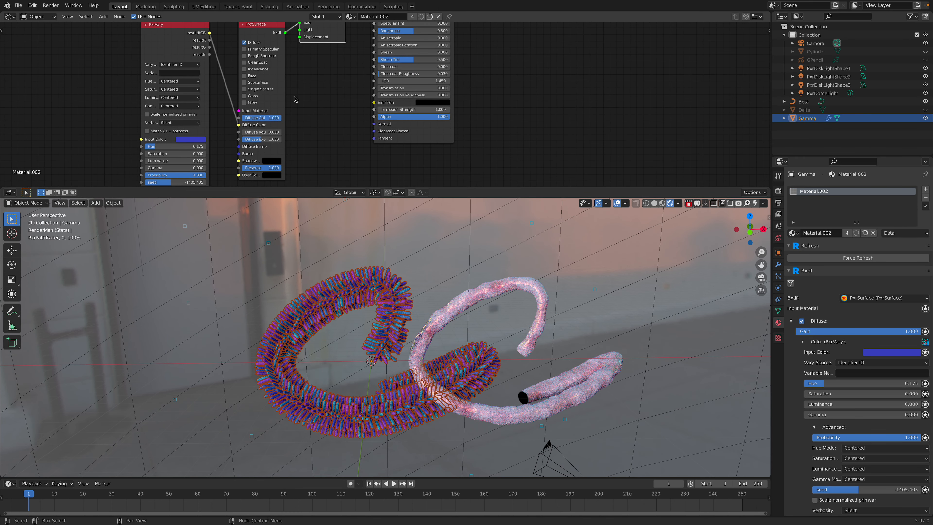
middle_click_drag(182, 91, 184, 94)
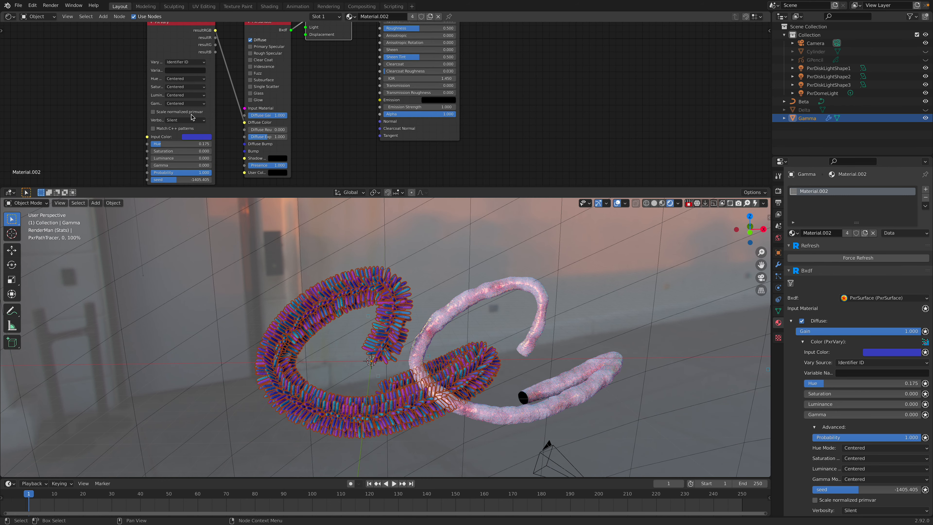
Change the PxrVary input color to orange and hide the viewport gizmos and overlays.
left_click(197, 138)
left_click(201, 87)
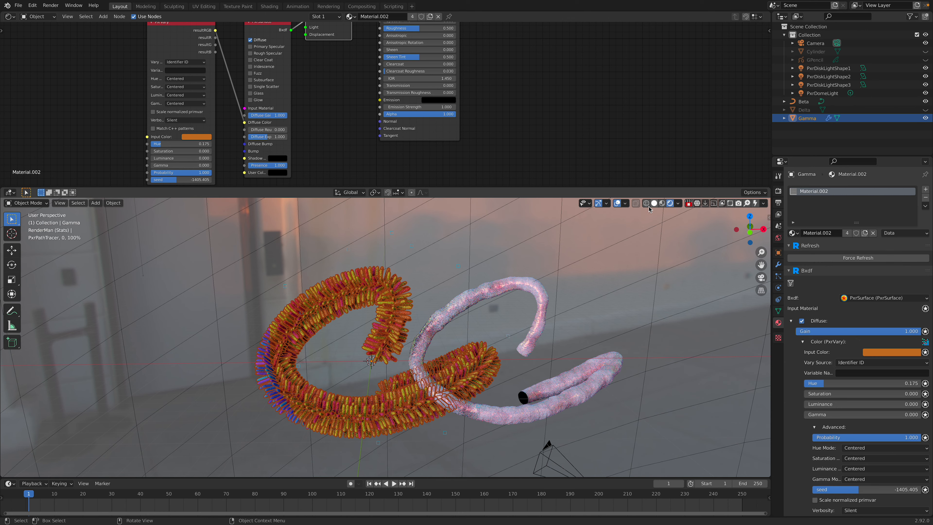
left_click(600, 205)
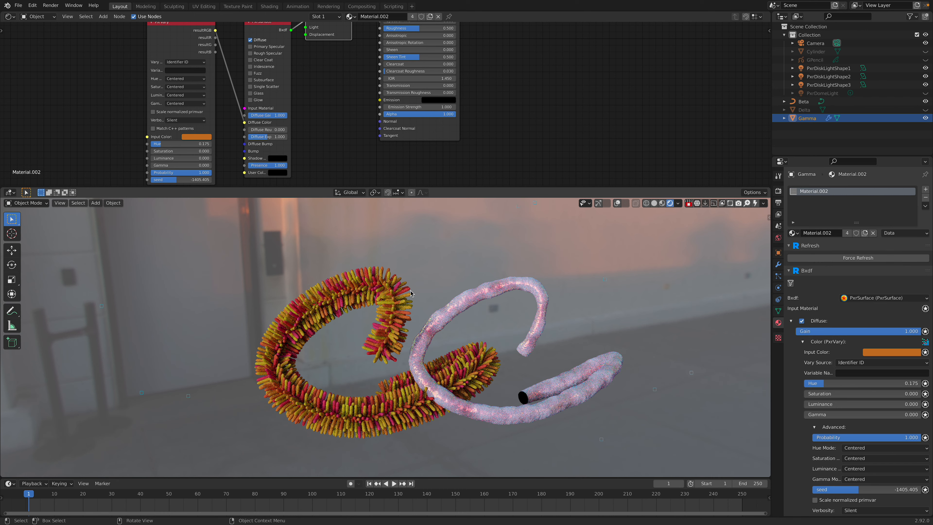
Try a pink PxrVary input color for the capsules and change it to yellow-green.
left_click(197, 136)
left_click(214, 76)
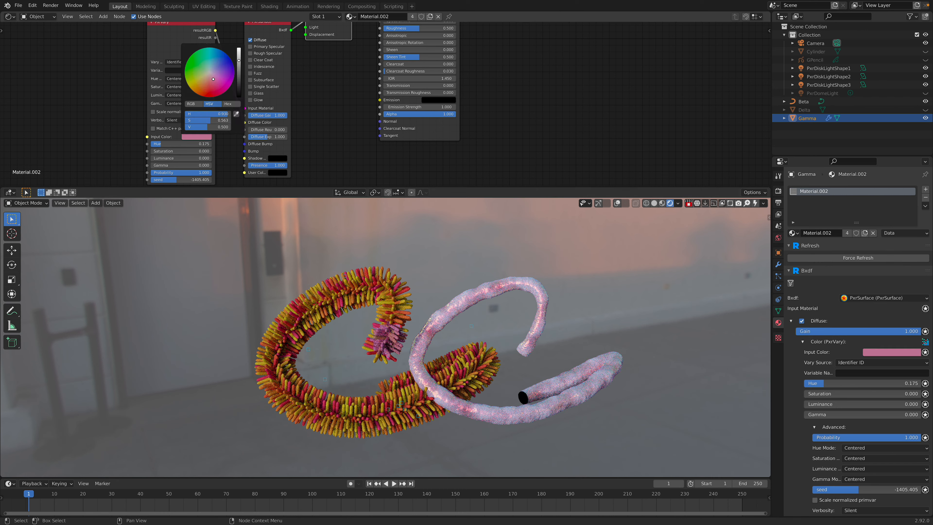
left_click(201, 75)
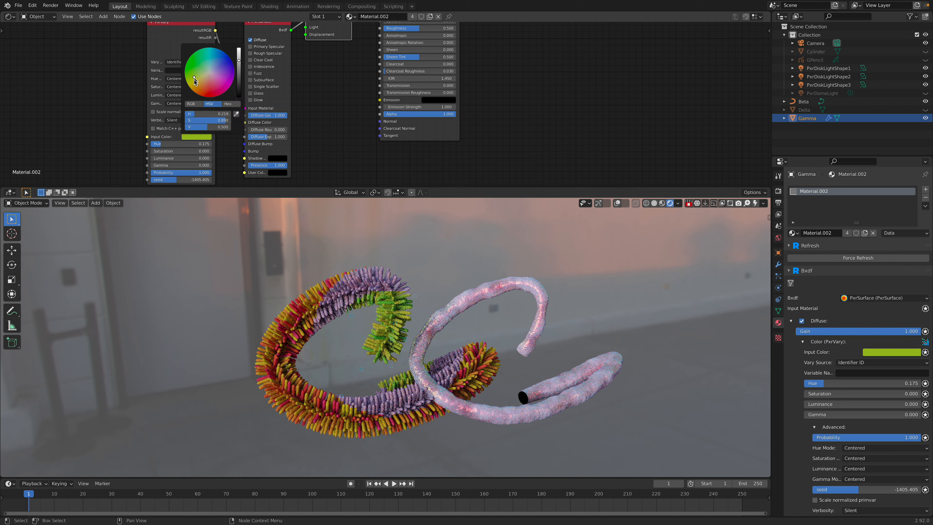
Select the Beta tube and rearrange its material nodes so PxrDisplace sits between PxrFractal and PxrSurface.
left_click(522, 400)
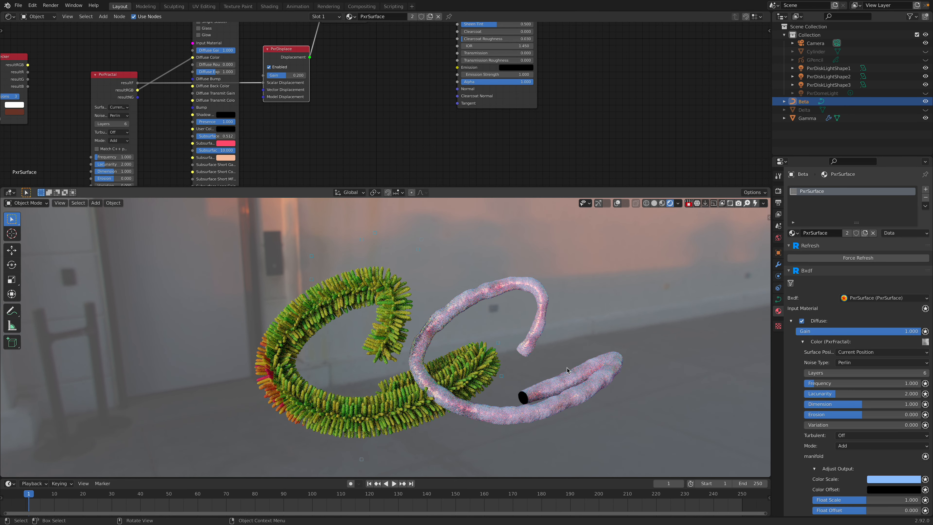
middle_click_drag(337, 122, 412, 144)
middle_click_drag(167, 84, 198, 79)
left_click_drag(199, 88, 183, 53)
left_click_drag(381, 75, 258, 107)
middle_click_drag(335, 90, 298, 146)
left_click_drag(419, 73, 472, 72)
left_click_drag(285, 65, 305, 63)
middle_click_drag(367, 106, 394, 51)
left_click_drag(271, 95, 279, 91)
scroll(270, 121, "up", 1)
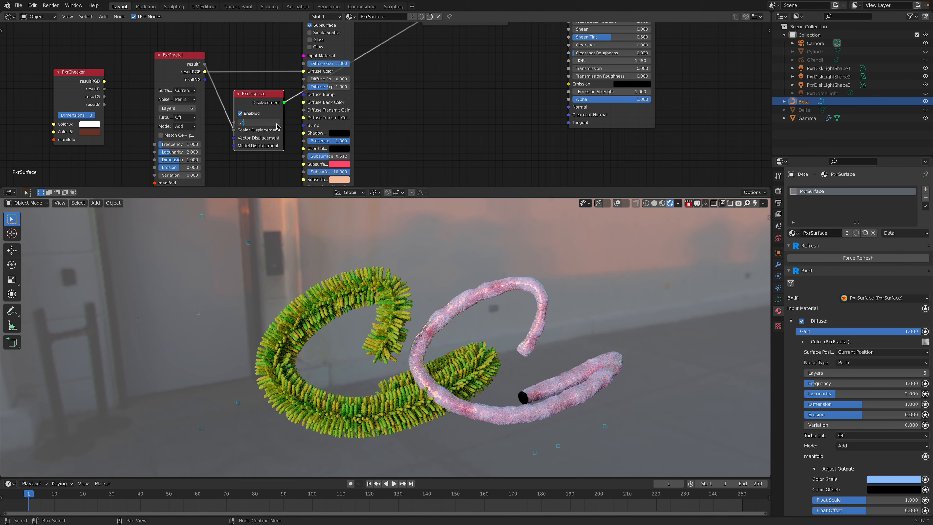
Set the PxrDisplace gain on the Beta tube to 0.4 and nudge the PxrChecker node slightly aside.
key("Return")
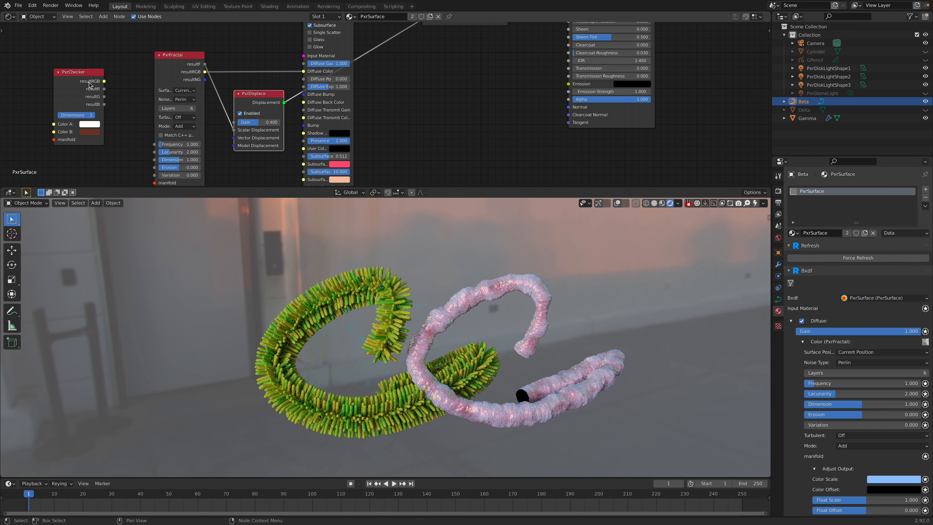
left_click_drag(83, 75, 89, 74)
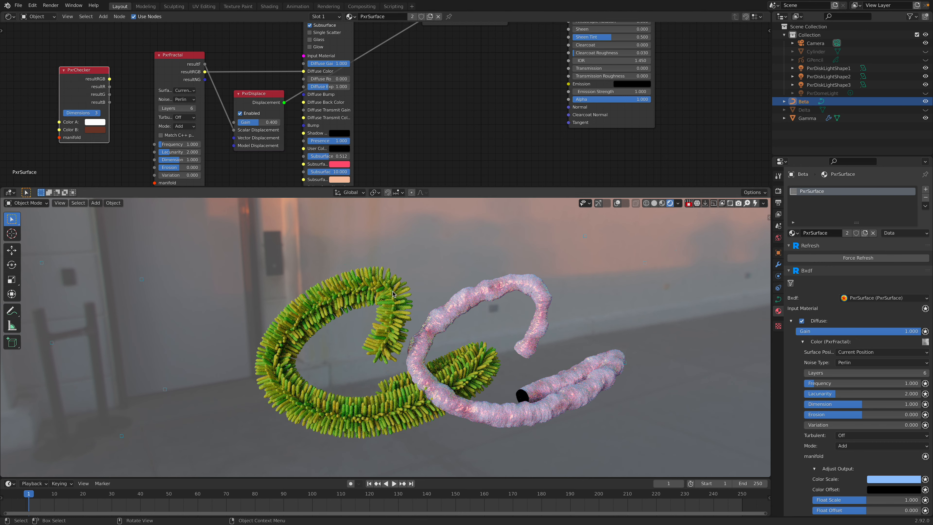
middle_click_drag(314, 346, 343, 351)
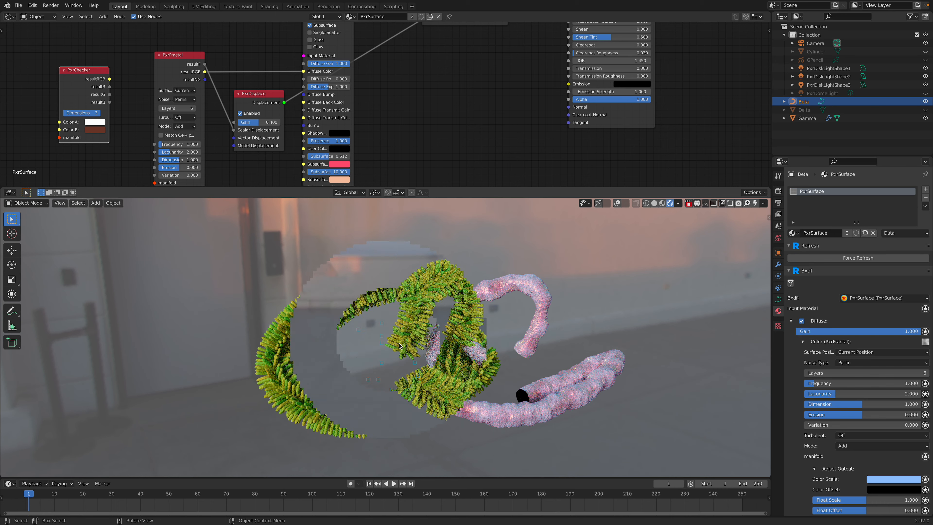
Stop the interactive RenderMan render, select the Gamma worm and show its node tree in the Geometry Node Editor.
left_click(688, 205)
left_click(297, 319)
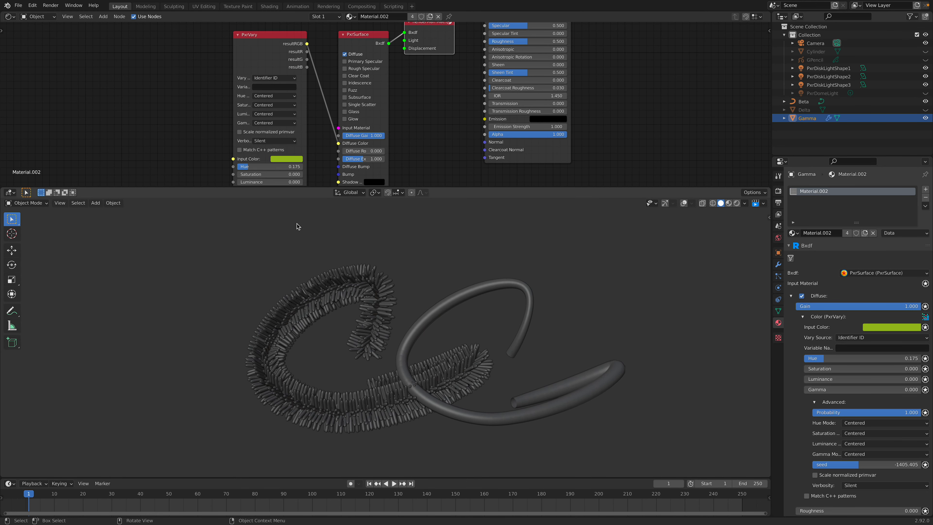
left_click(13, 20)
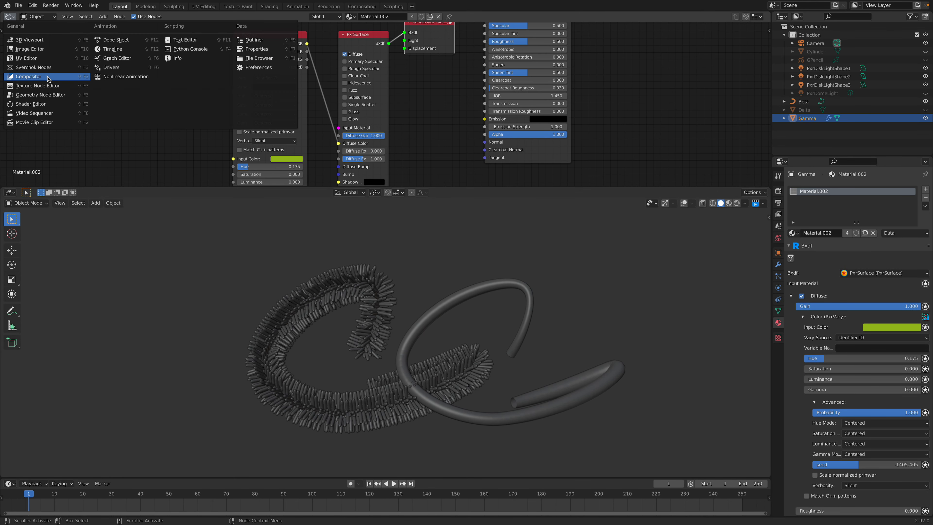
left_click(51, 94)
scroll(244, 125, "up", 2)
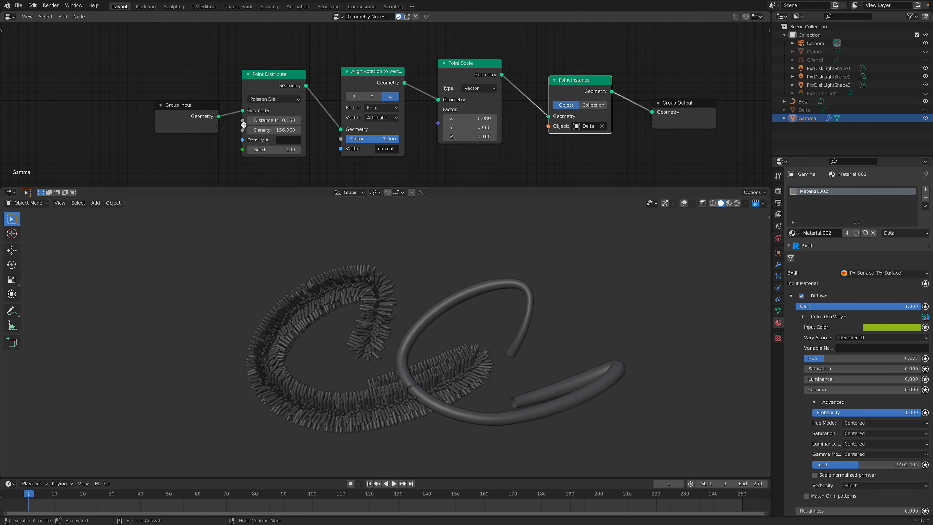
Try a Point Distribute density of 1, switch the method to Random and raise the maximum density to 56.6.
left_click(270, 130)
type("1")
key("Return")
left_click(281, 100)
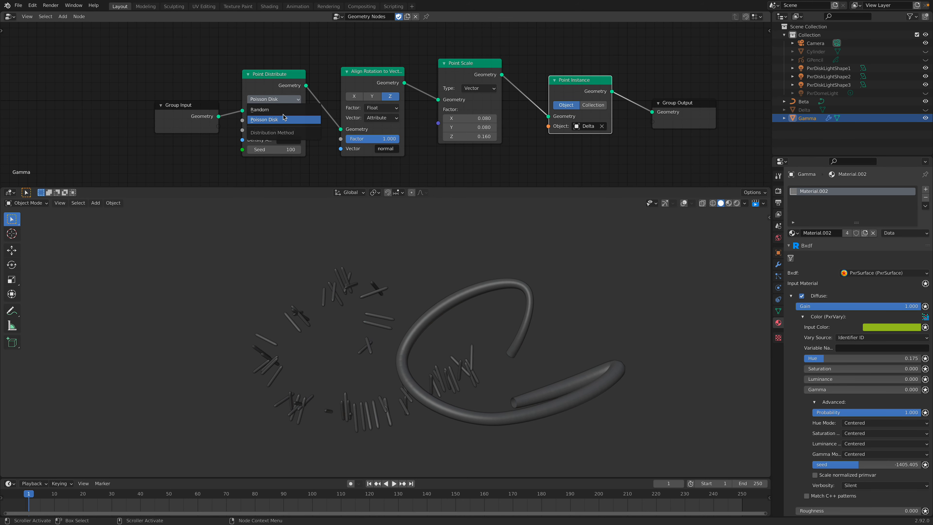
left_click(278, 110)
left_click_drag(261, 122, 312, 122)
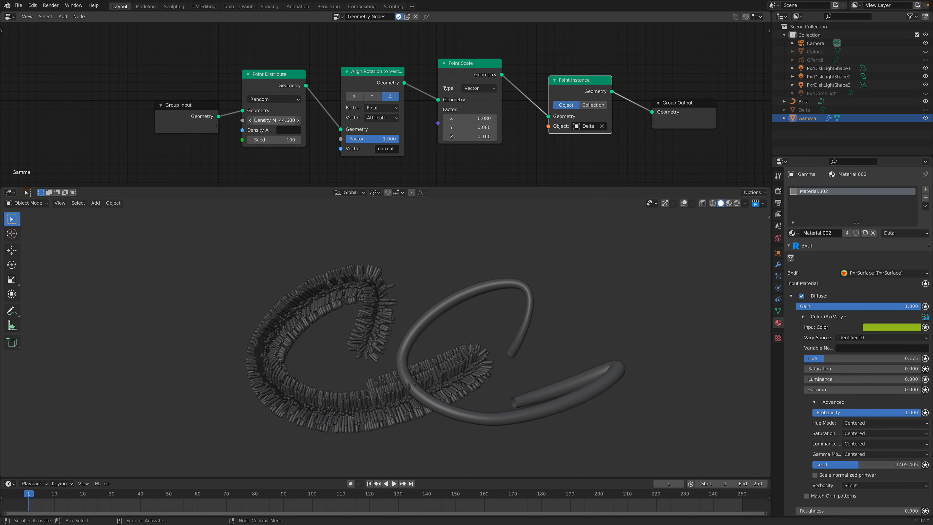
Spread the geometry nodes apart to make room between Align Rotation to Vector and Point Scale.
left_click_drag(272, 85, 254, 78)
left_click_drag(366, 80, 329, 79)
middle_click_drag(417, 92, 365, 92)
left_click_drag(417, 74, 433, 72)
Insert a Float Attribute Randomize node before Point Scale and apply it to the rotation attribute.
key("shift+a")
left_click(354, 67)
type("randomize")
left_click(364, 81)
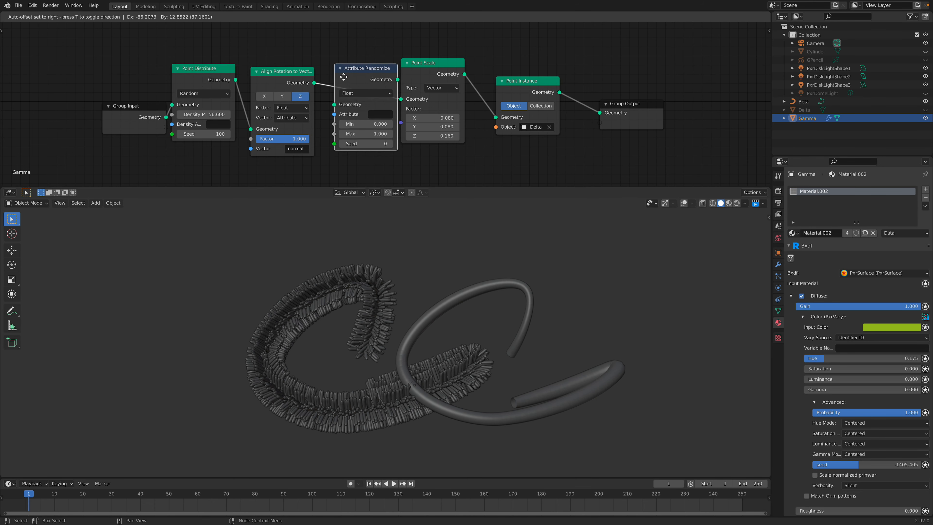
left_click(397, 119)
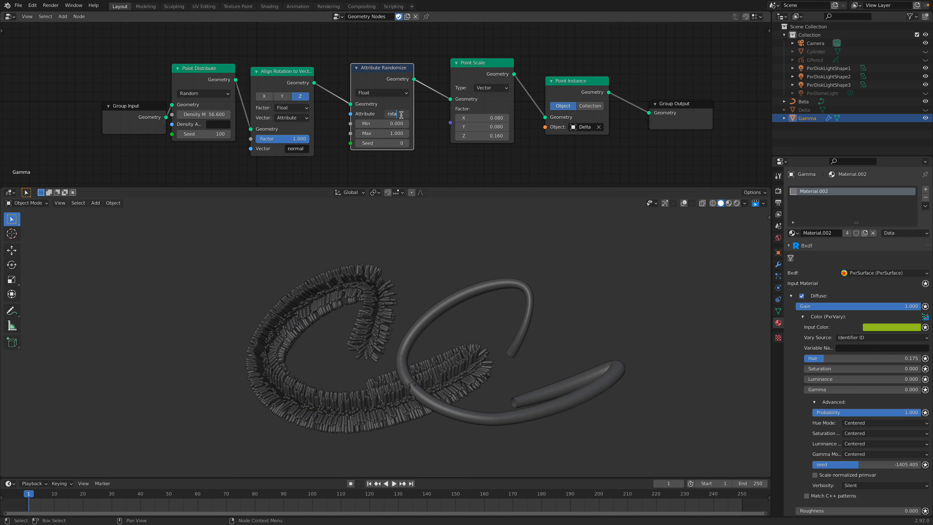
type("rotation")
key("Return")
left_click(392, 93)
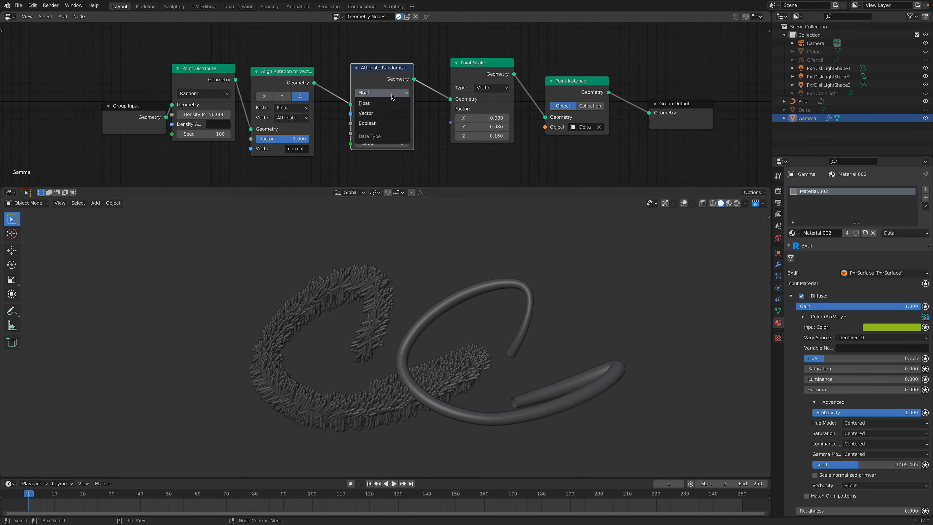
left_click(392, 104)
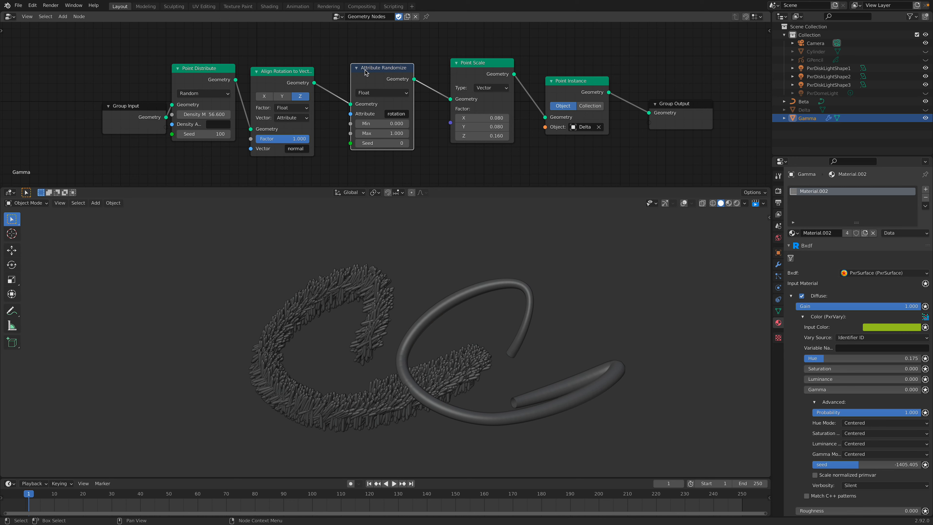
Reconnect Align Rotation to Vector directly to Point Scale, delete the Attribute Randomize node and cancel adding another attribute node.
left_click_drag(319, 85, 453, 102)
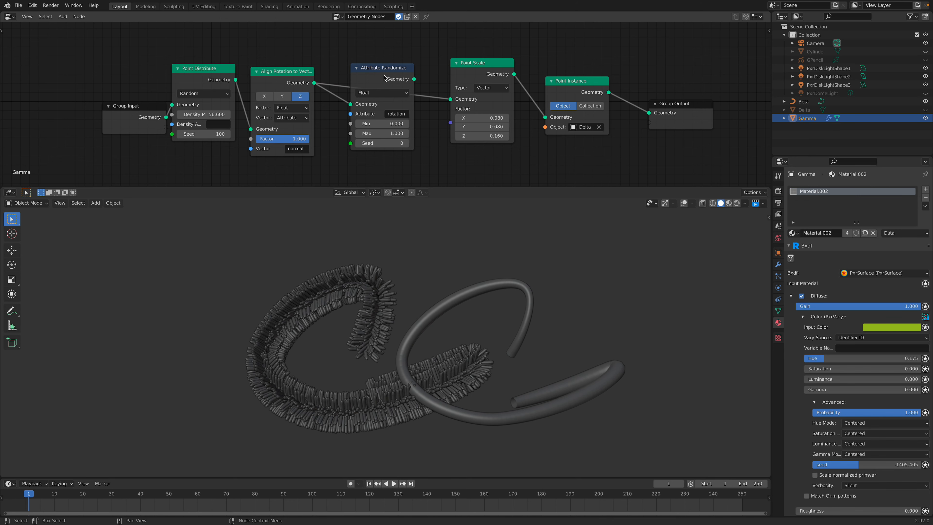
left_click(384, 76)
key("x")
key("shift+a")
left_click(384, 76)
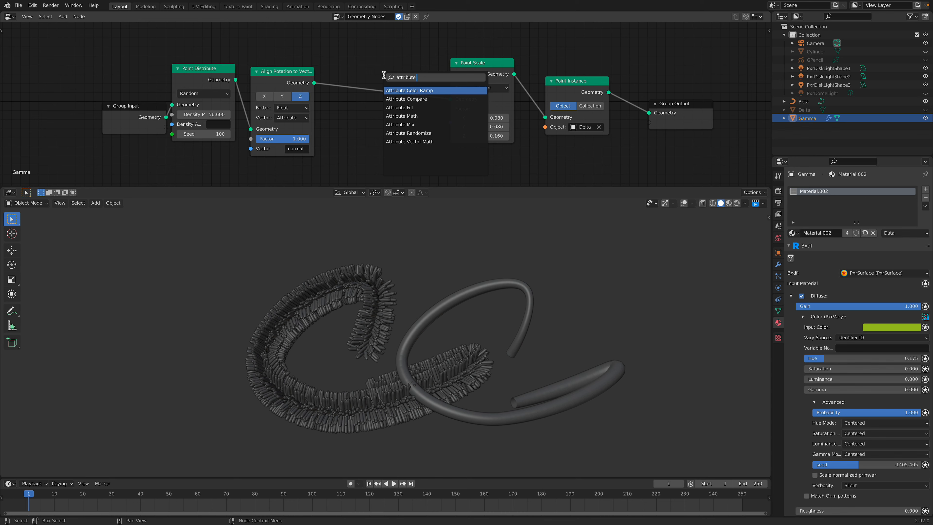
left_click(374, 38)
Move the Point Scale, Point Instance and Group Output nodes closer together to close the gap.
left_click_drag(503, 68, 421, 66)
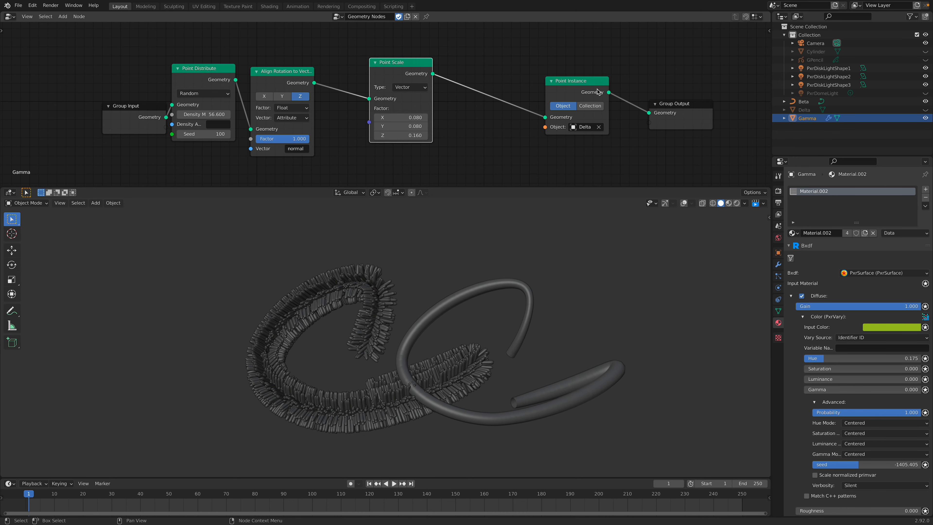
left_click_drag(597, 89, 521, 80)
left_click_drag(694, 104, 616, 84)
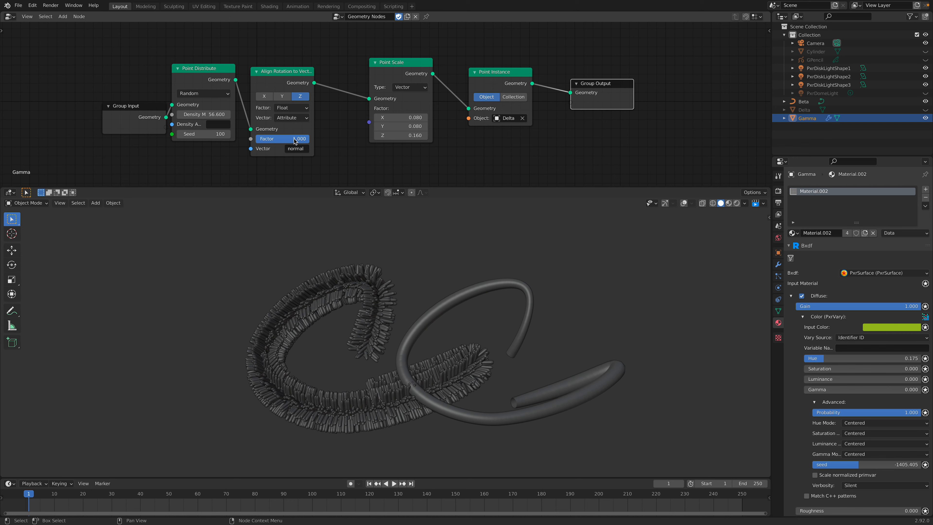
Set the Point Scale factor to 0.02 in X and Y and 0.06 in Z, and lower the density to 50.12.
left_click_drag(404, 135, 372, 136, "shift")
mouse_move(396, 301)
middle_mouse_down()
mouse_move(423, 297)
mouse_move(403, 301)
middle_mouse_up()
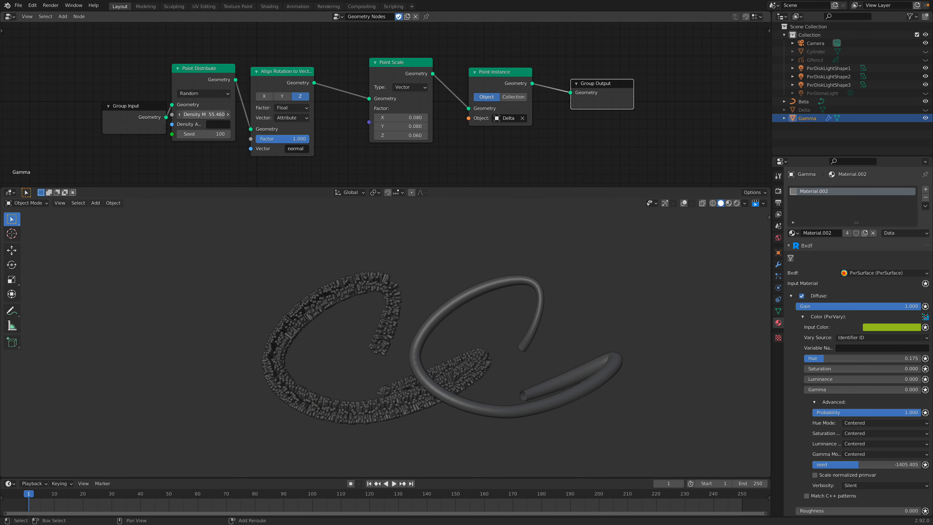
left_click_drag(211, 115, 211, 116)
scroll(413, 160, "up", 5)
left_click_drag(418, 125, 418, 138)
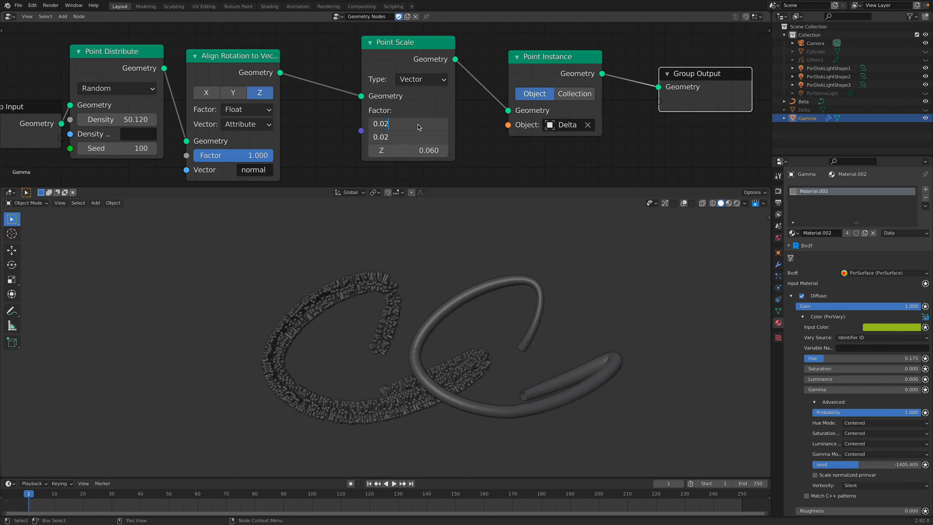
type("0.02")
key("Return")
Try a density of 203.92, and switch Point Distribute to Poisson Disk with distance 0.08 and density 1000.
left_click_drag(118, 120, 127, 120)
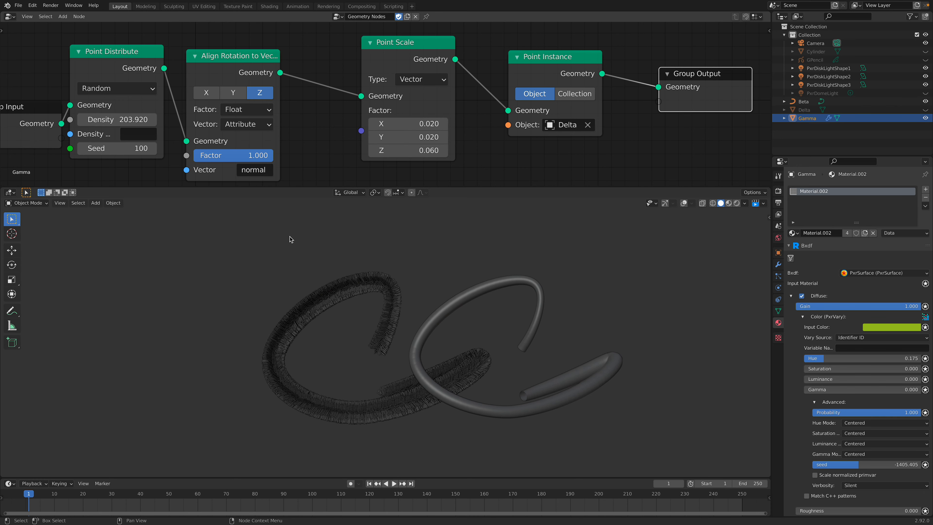
left_click(110, 89)
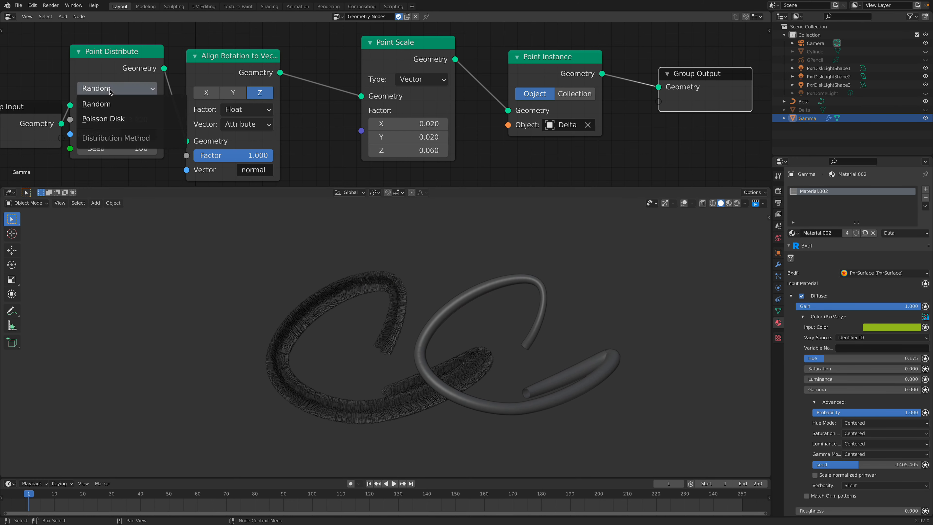
left_click(115, 118)
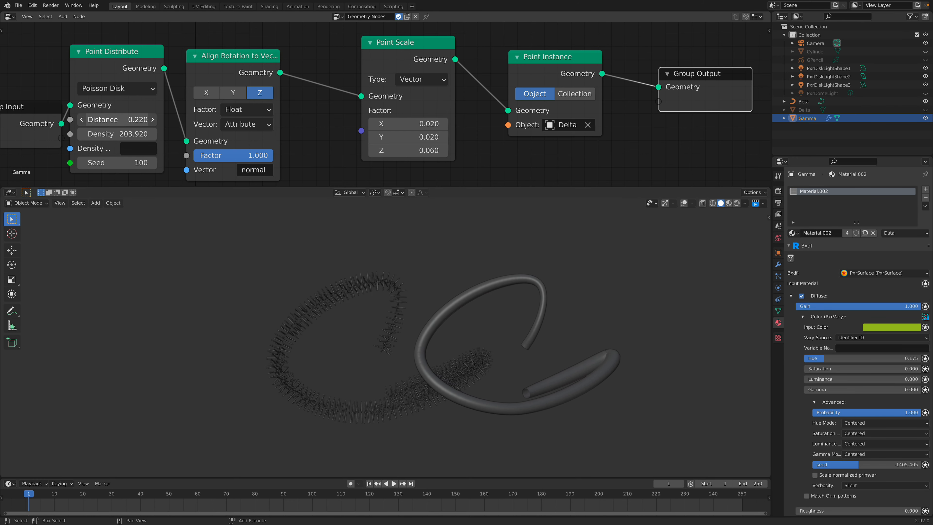
left_click_drag(116, 120, 111, 120)
left_click(116, 134)
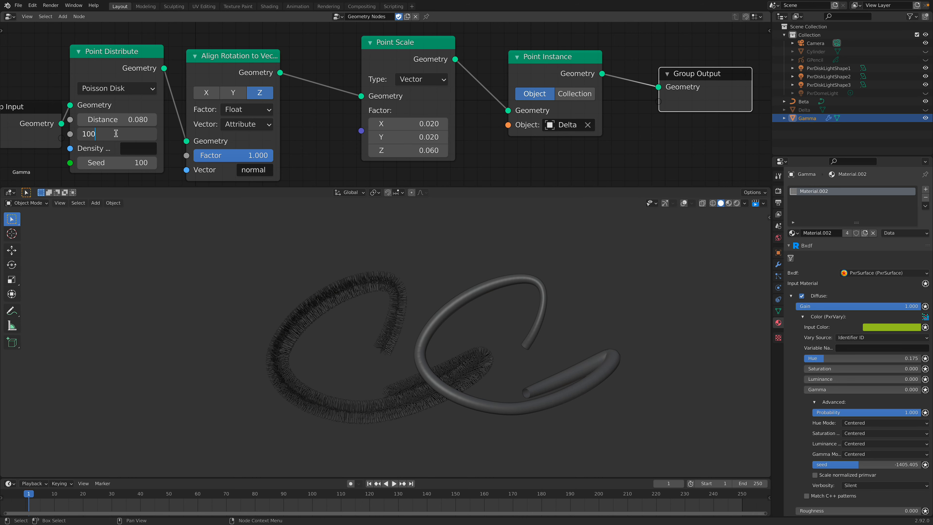
key("Return")
Restart the interactive RenderMan render and examine the hairy worm and displaced tube with the full node tree framed.
middle_click_drag(330, 316, 701, 228)
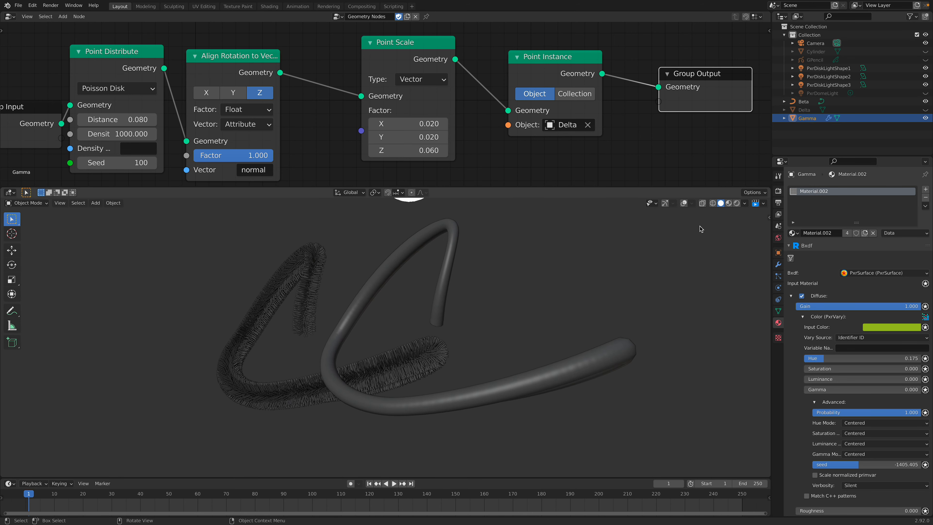
left_click(755, 205)
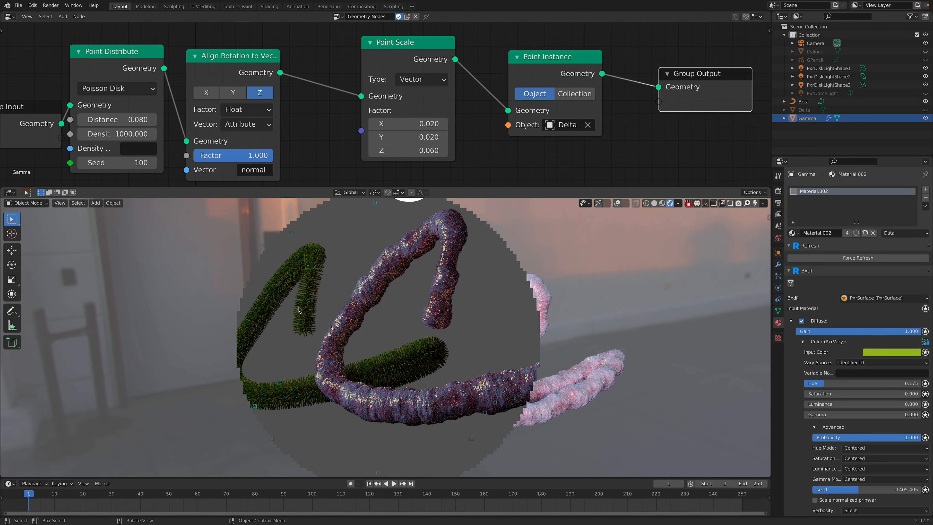
middle_click_drag(303, 310, 475, 311)
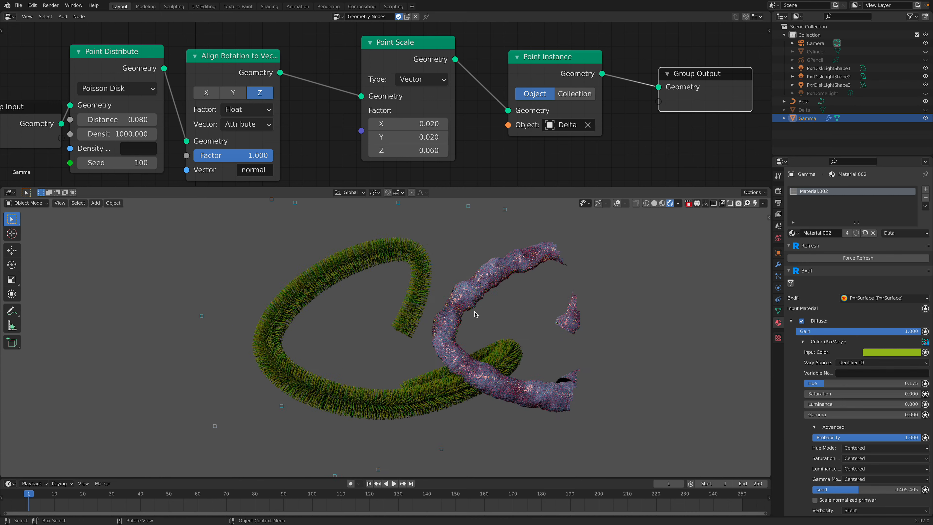
key("Home")
scroll(498, 111, "up", 2)
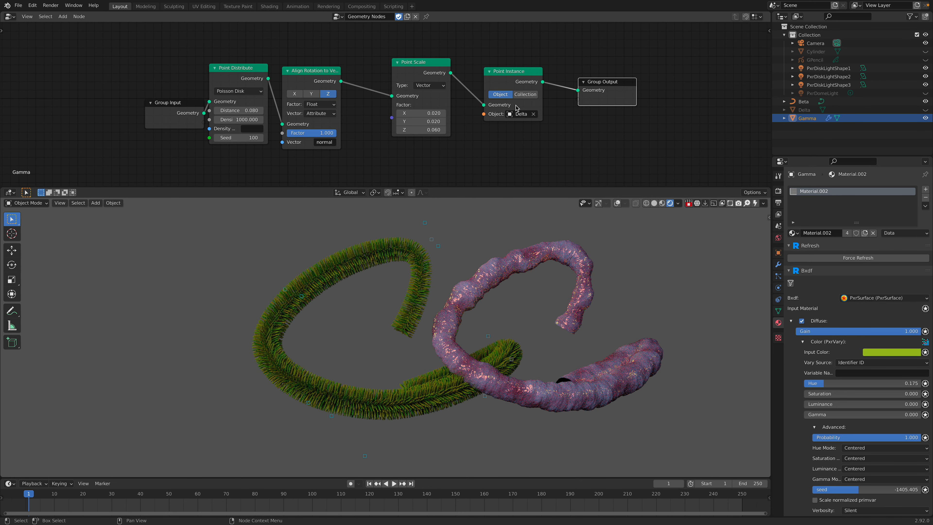
mouse_move(544, 3)
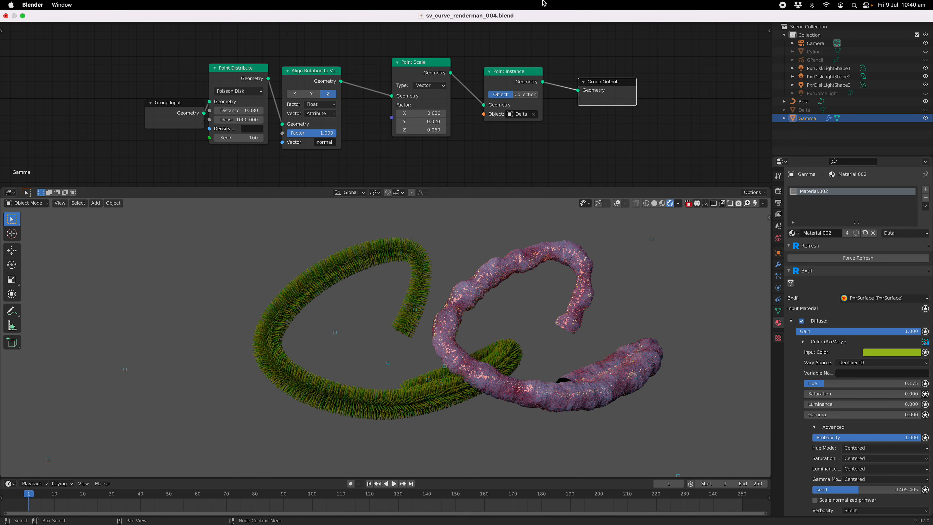